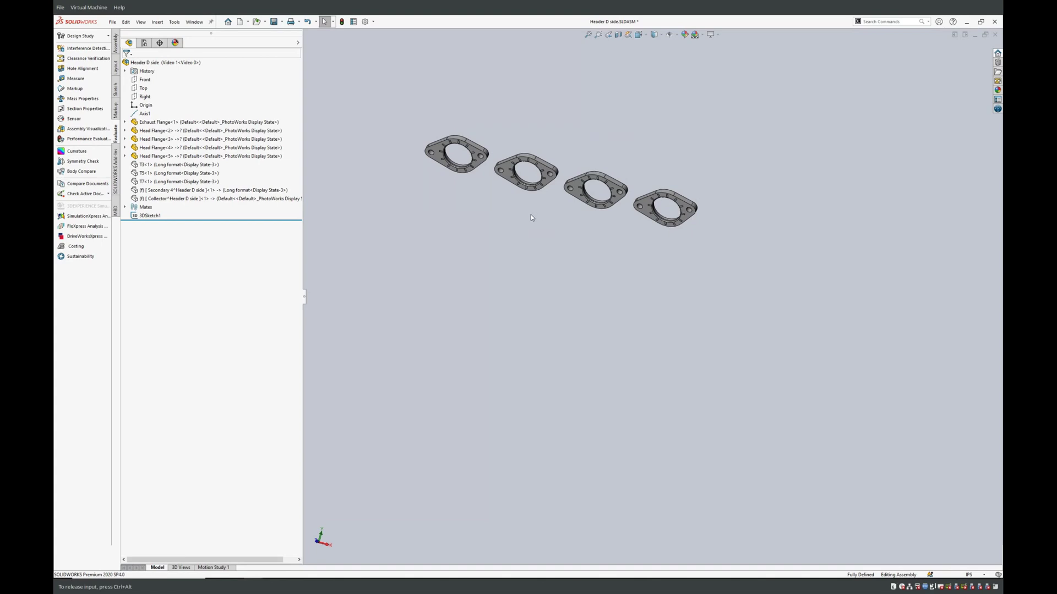
Step: Orbit and zoom around the four flanges to view them from several angles
middle_click_drag(530, 214, 519, 219)
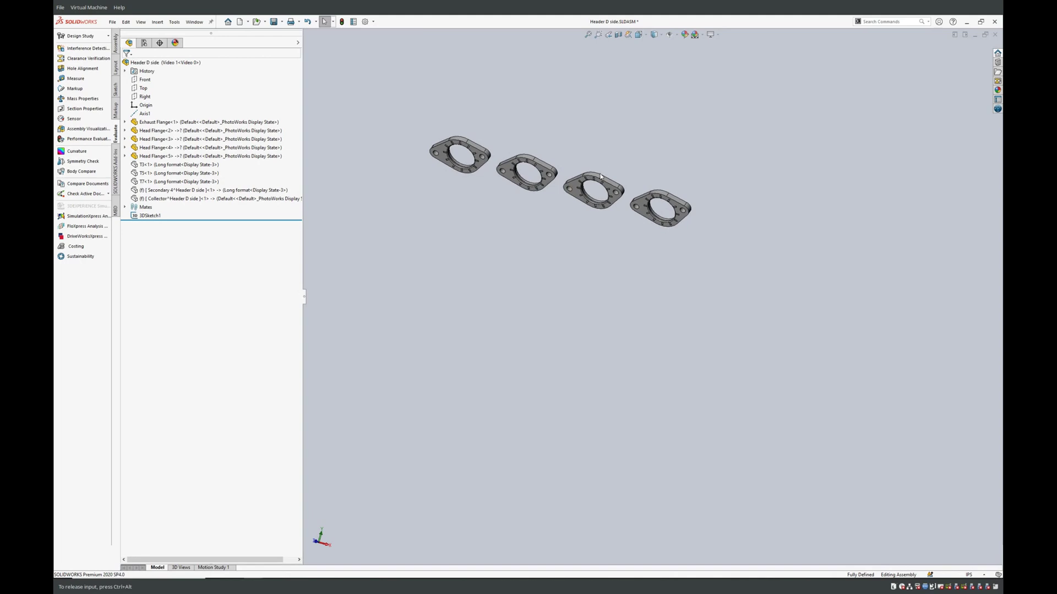
scroll(545, 182, "down", 3)
scroll(556, 190, "down", 2)
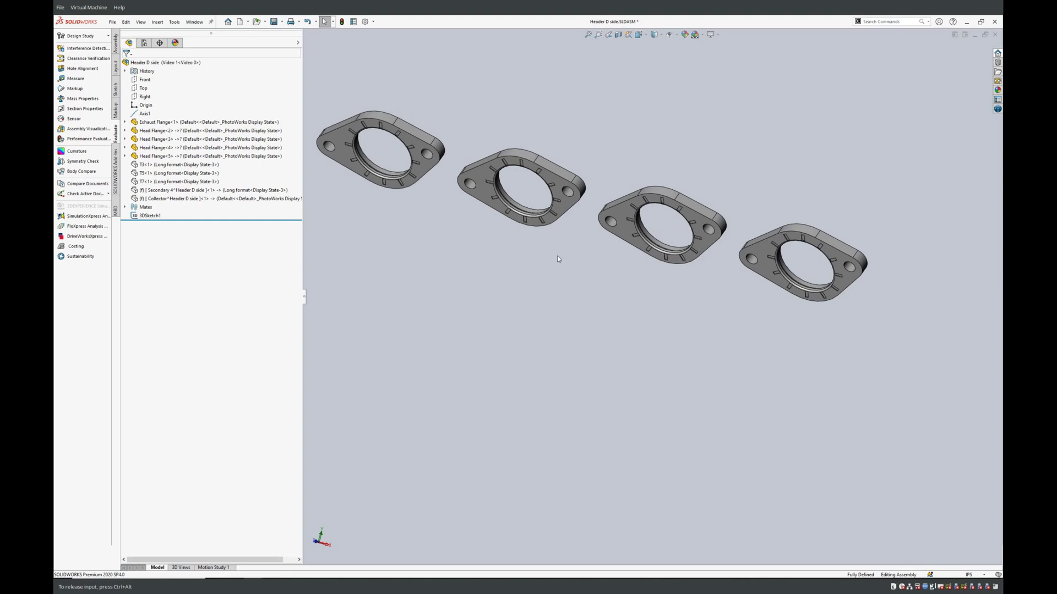
middle_click_drag(560, 257, 561, 305)
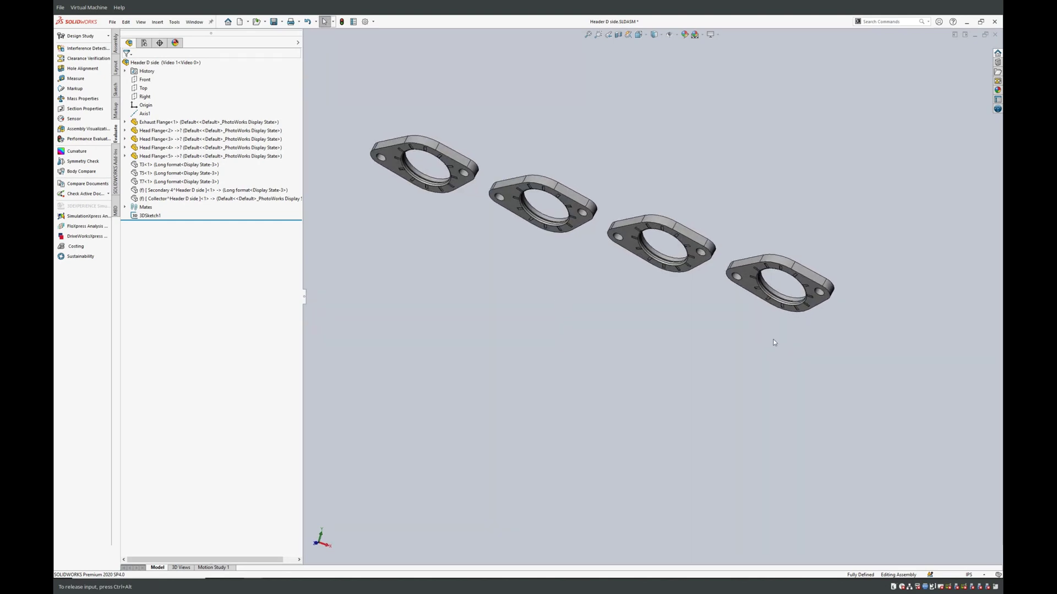
scroll(685, 358, "up", 3)
middle_click_drag(684, 359, 557, 306)
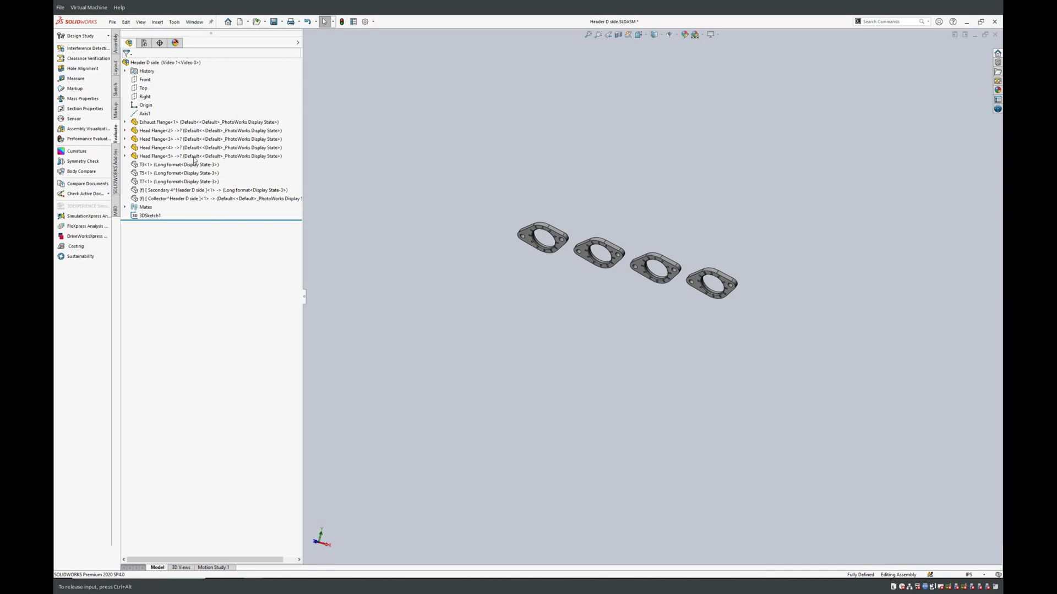
Step: Open the T7 primary tube part in its own window and orbit it
right_click(151, 183)
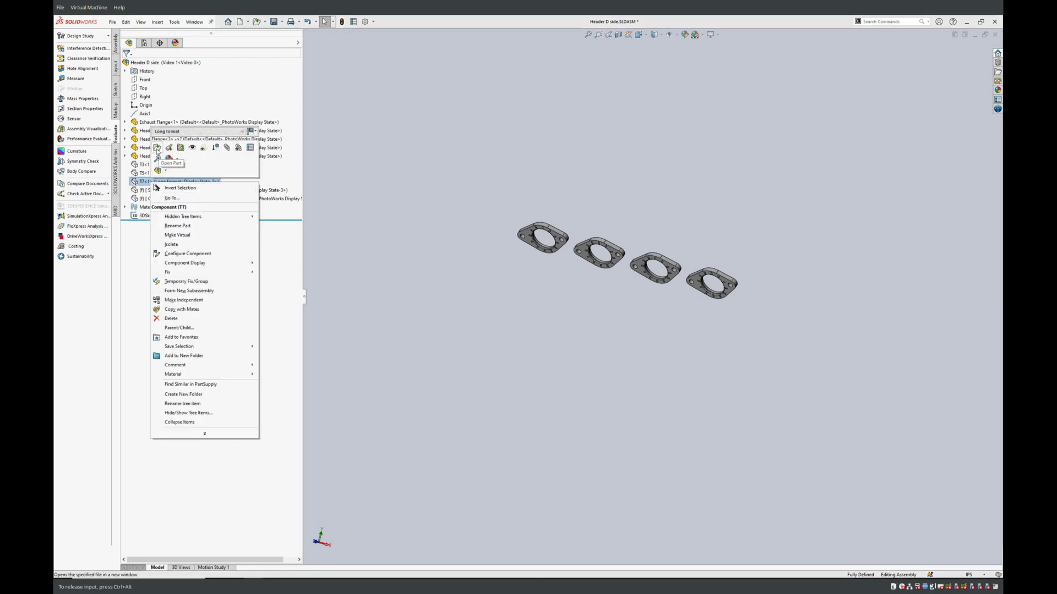
left_click(169, 152)
middle_click_drag(539, 348, 518, 265)
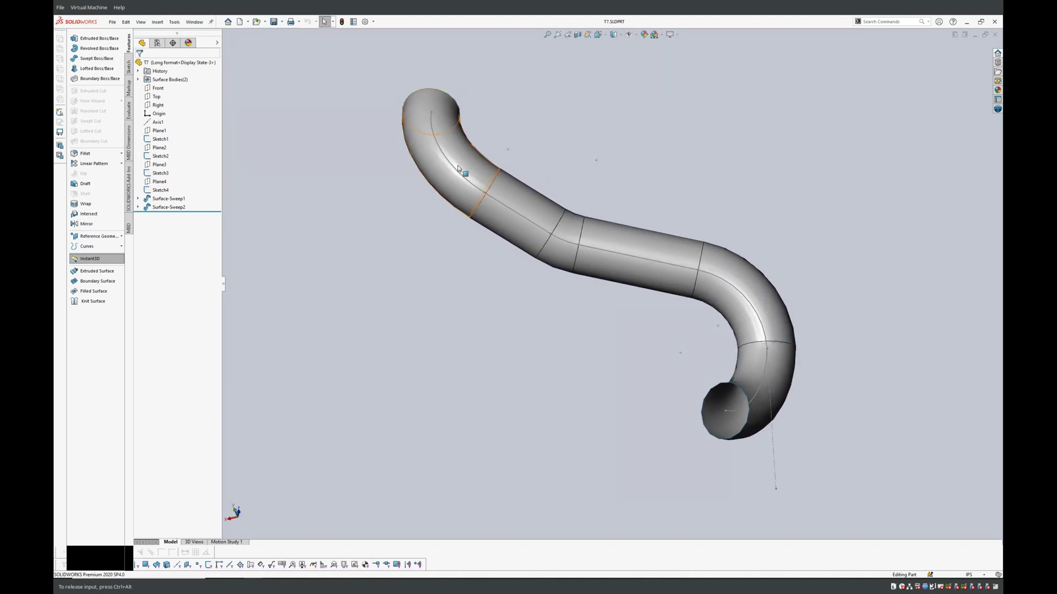
middle_click_drag(472, 215, 453, 262)
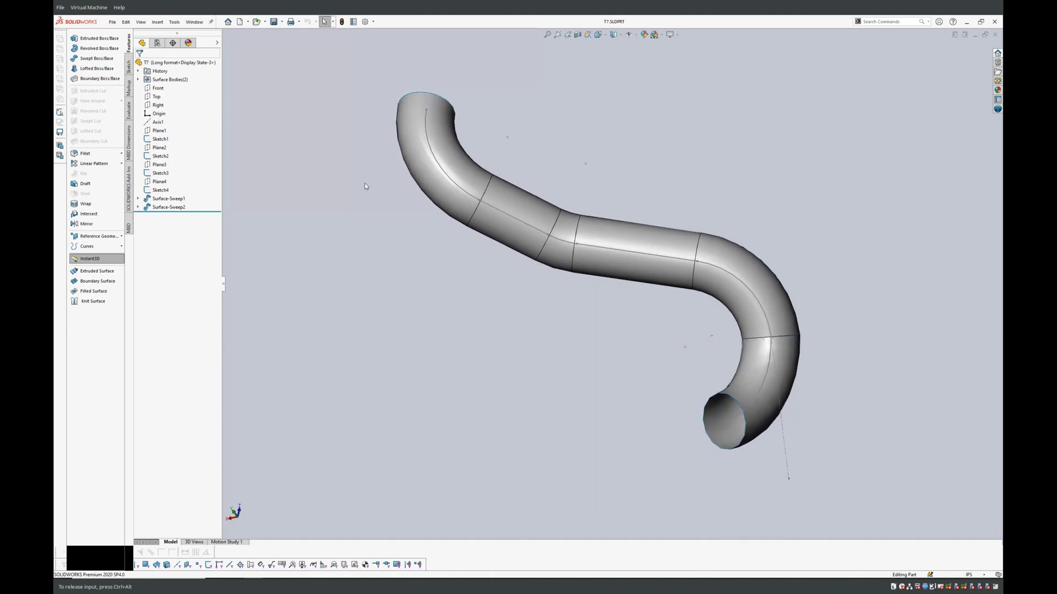
left_click(161, 140)
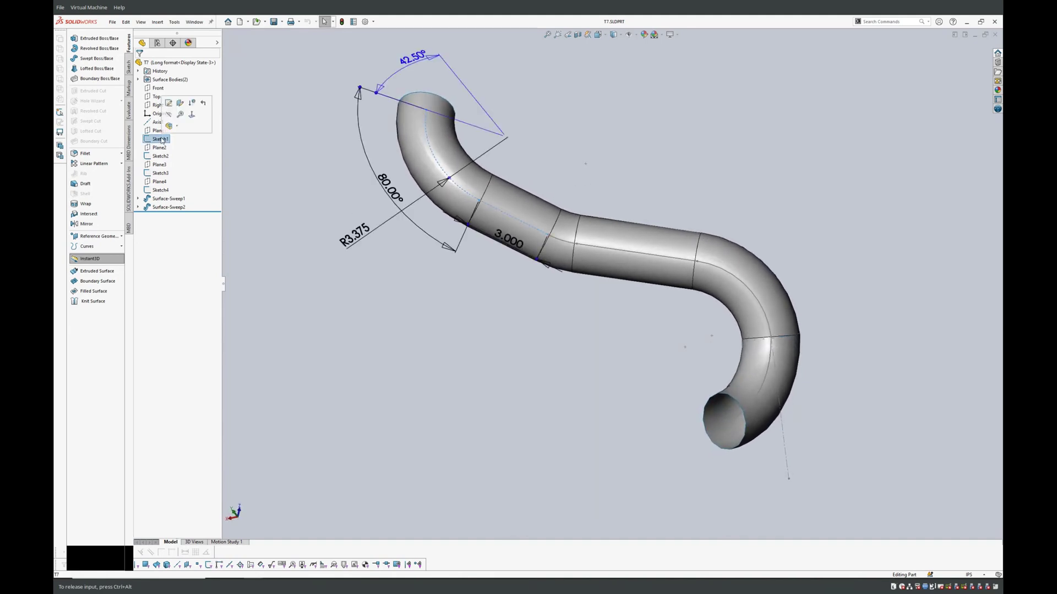
middle_click_drag(335, 190, 331, 218)
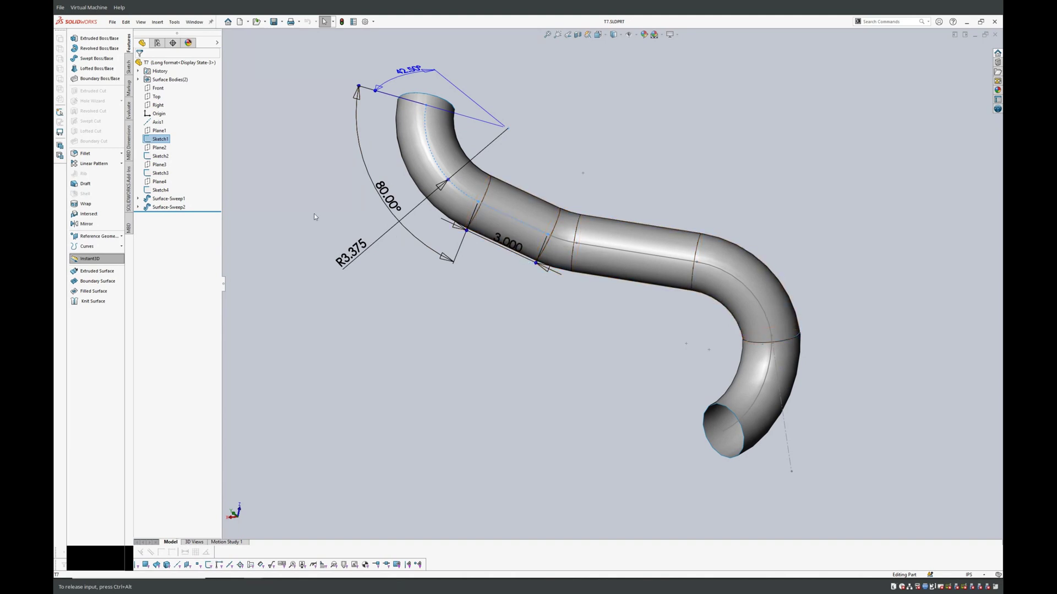
mouse_move(312, 219)
middle_mouse_down()
mouse_move(312, 167)
mouse_move(295, 169)
middle_mouse_up()
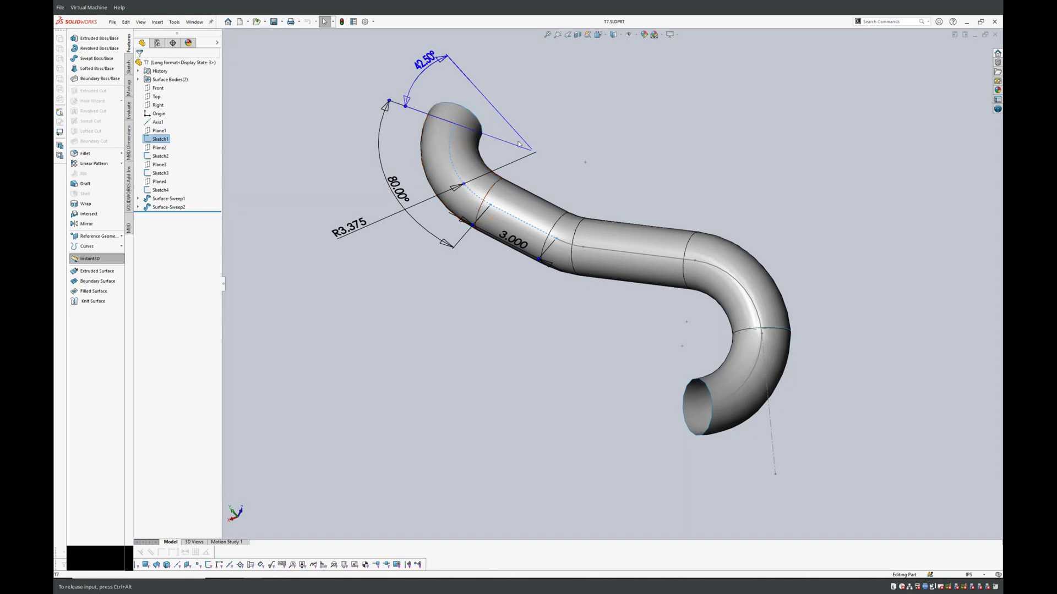
middle_click_drag(531, 182, 568, 227)
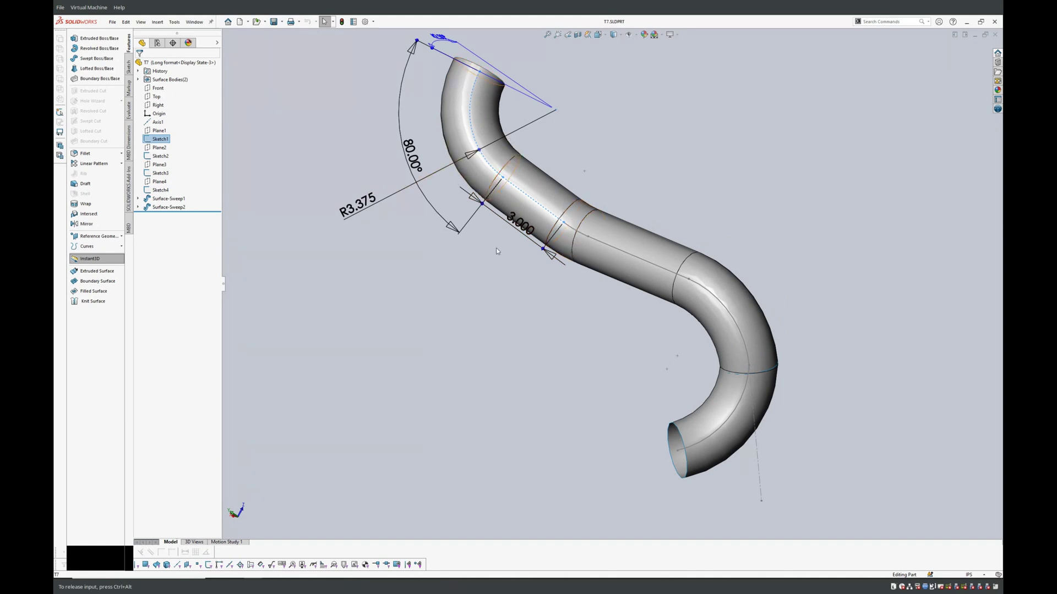
middle_click_drag(372, 198, 340, 208)
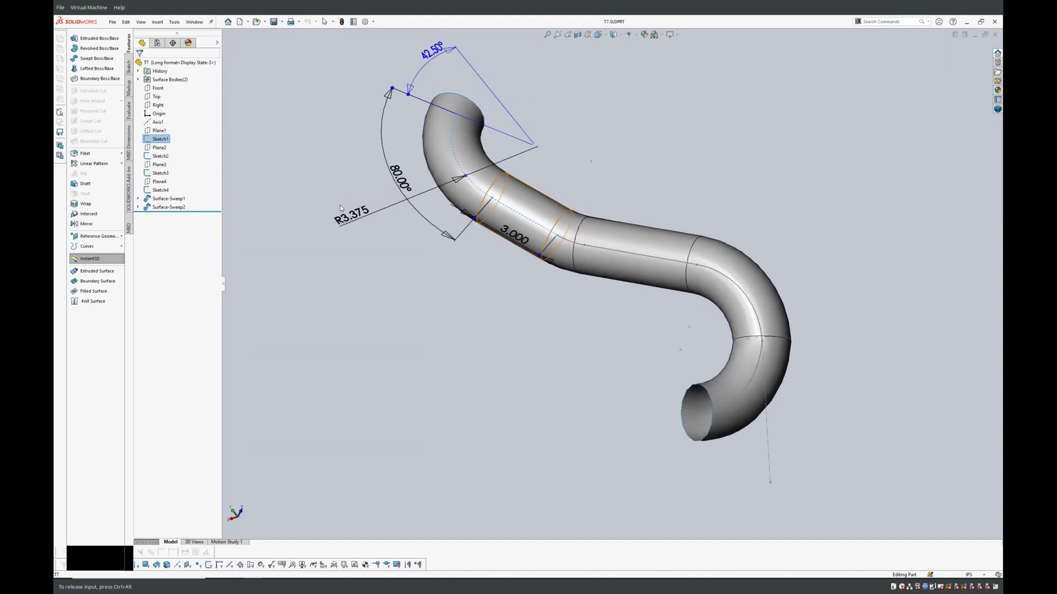
left_click(156, 148)
middle_click_drag(459, 286, 419, 269)
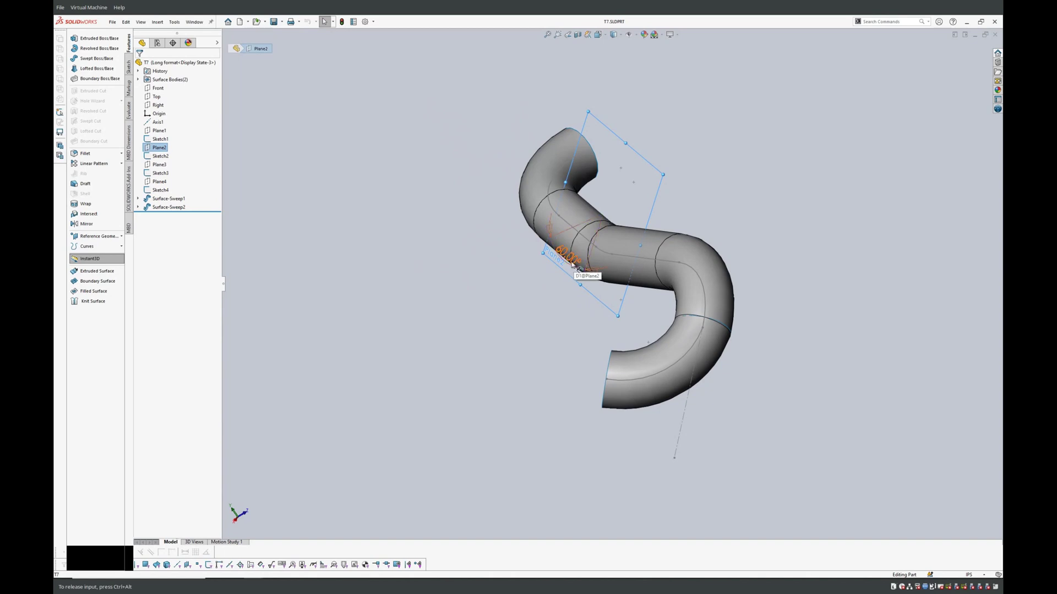
middle_click_drag(573, 265, 551, 264)
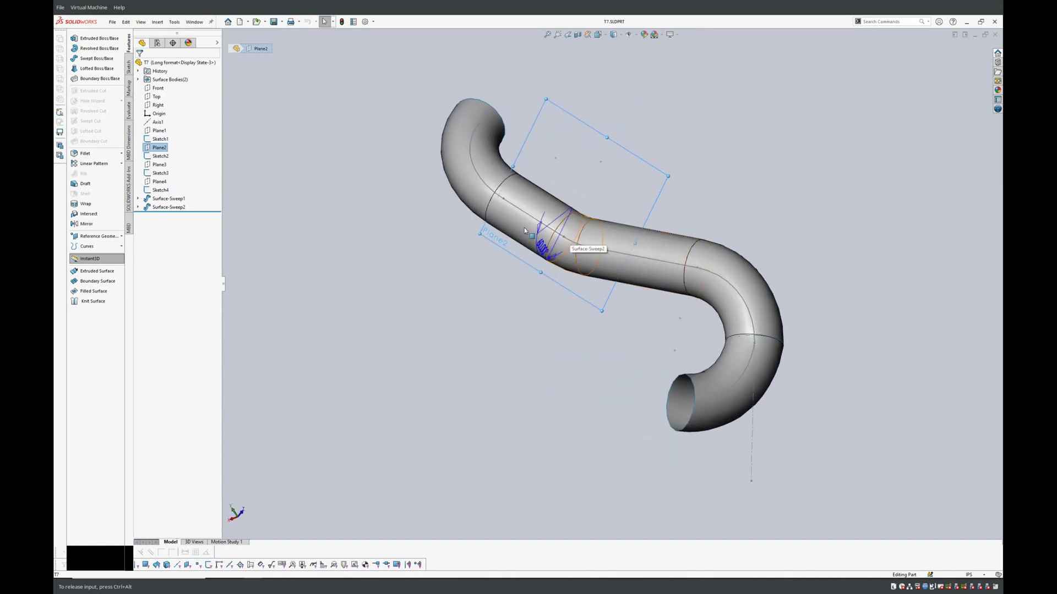
left_click(161, 156)
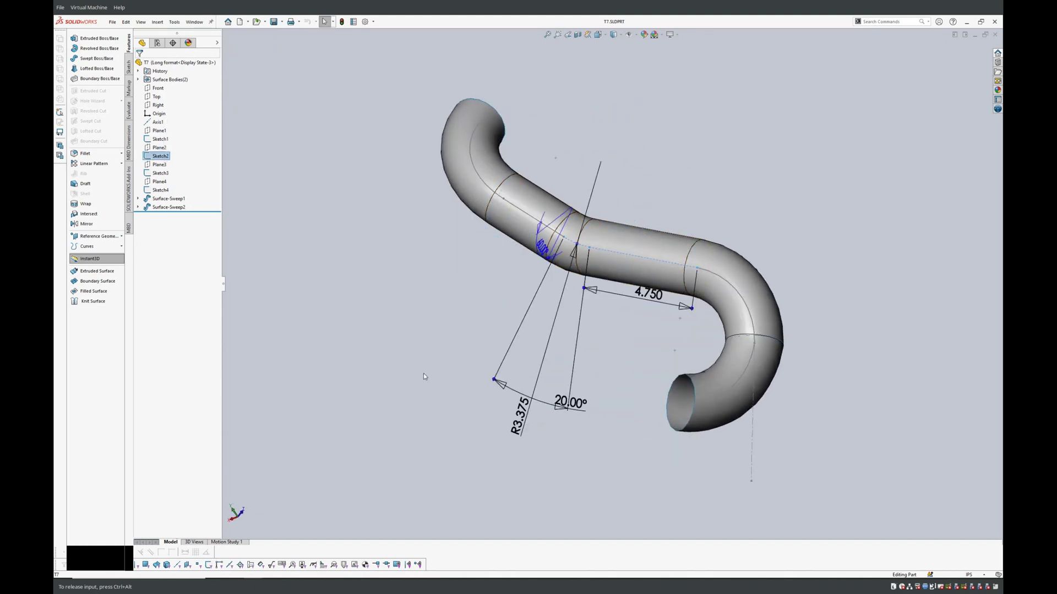
mouse_move(423, 377)
middle_mouse_down()
mouse_move(451, 323)
mouse_move(665, 297)
middle_mouse_up()
mouse_move(635, 332)
middle_mouse_down()
mouse_move(622, 387)
mouse_move(625, 344)
middle_mouse_up()
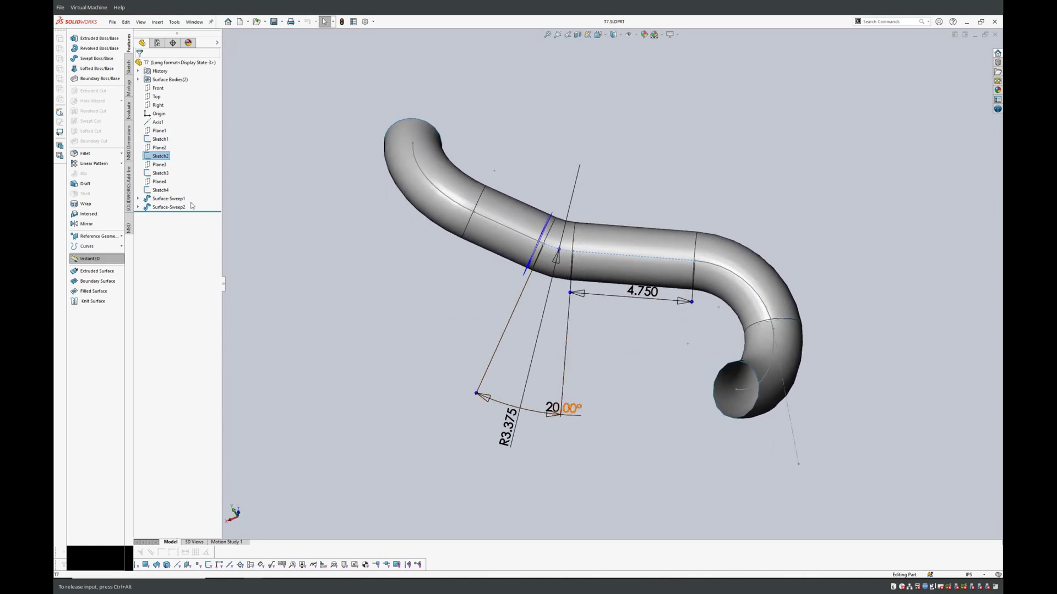
left_click(159, 165)
middle_click_drag(495, 324, 450, 375)
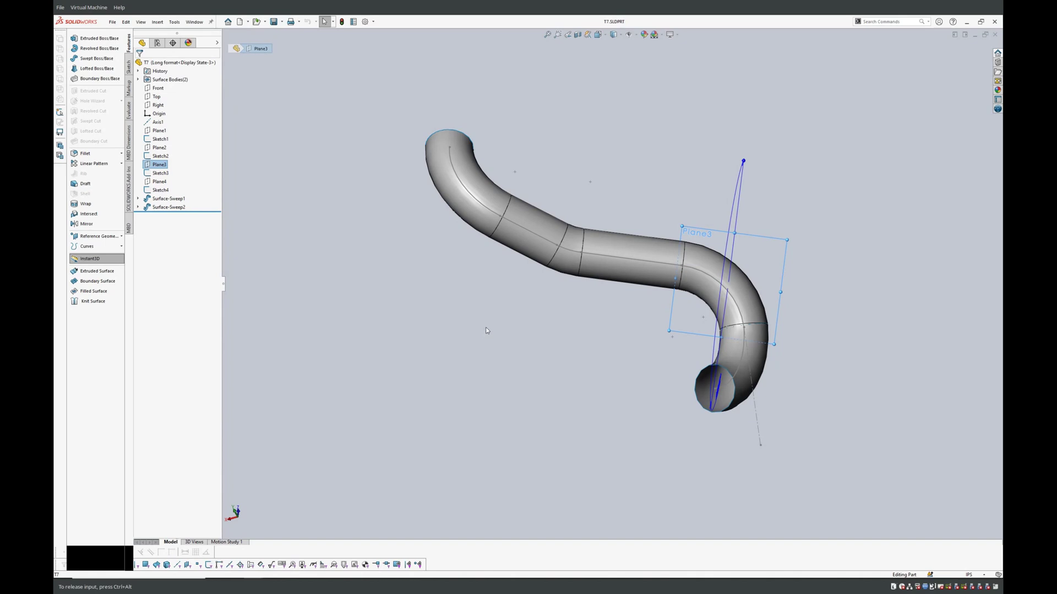
mouse_move(483, 299)
middle_mouse_down()
mouse_move(462, 298)
mouse_move(551, 232)
middle_mouse_up()
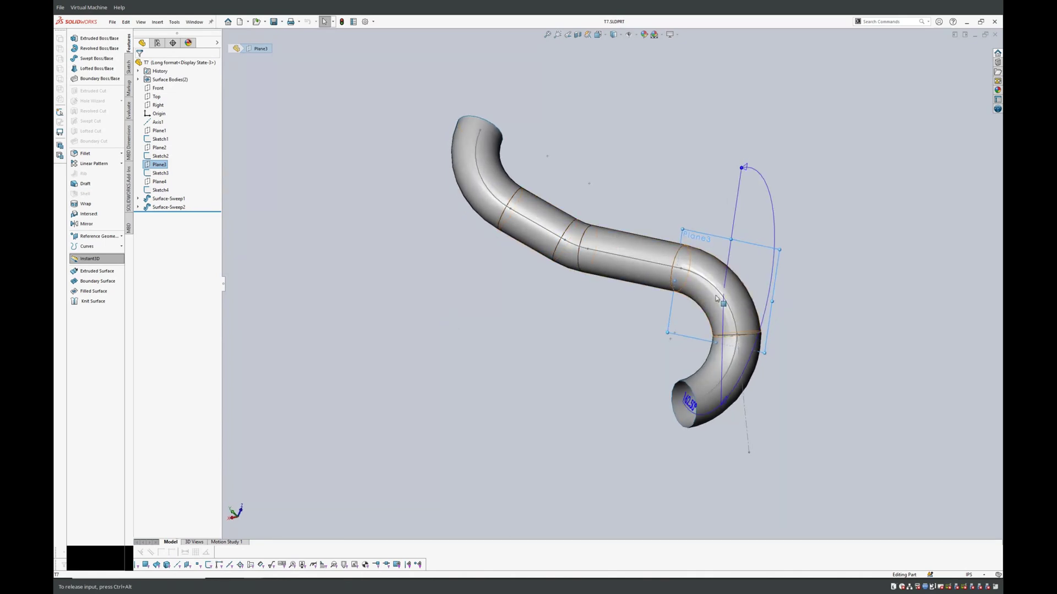
mouse_move(615, 358)
middle_mouse_down()
mouse_move(651, 314)
mouse_move(682, 319)
mouse_move(609, 361)
mouse_move(597, 403)
mouse_move(642, 324)
middle_mouse_up()
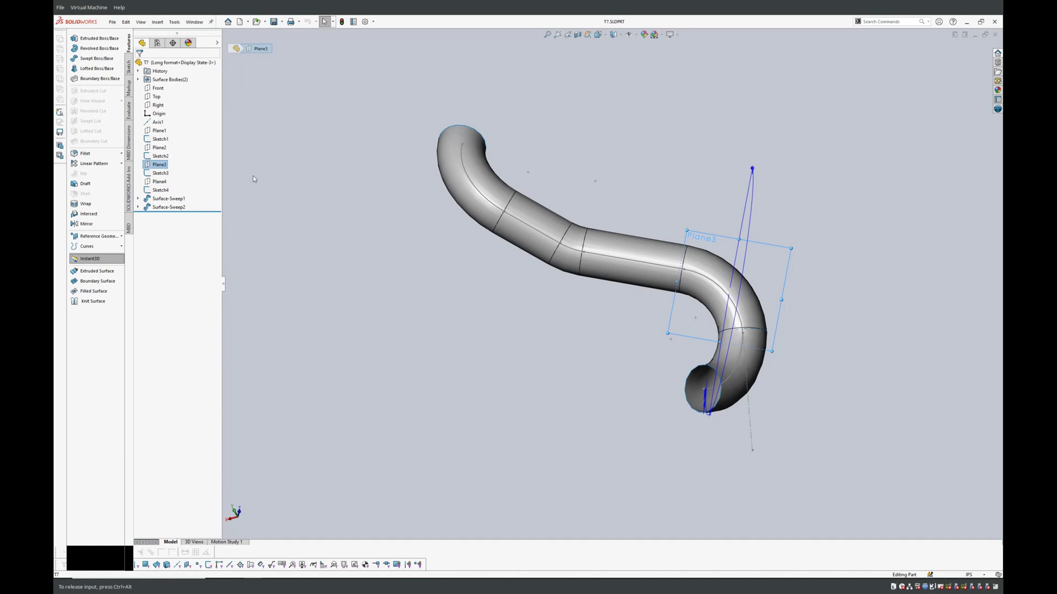
Step: Switch back to Header D side.SLDASM and activate its Video 1 display state
left_click(194, 21)
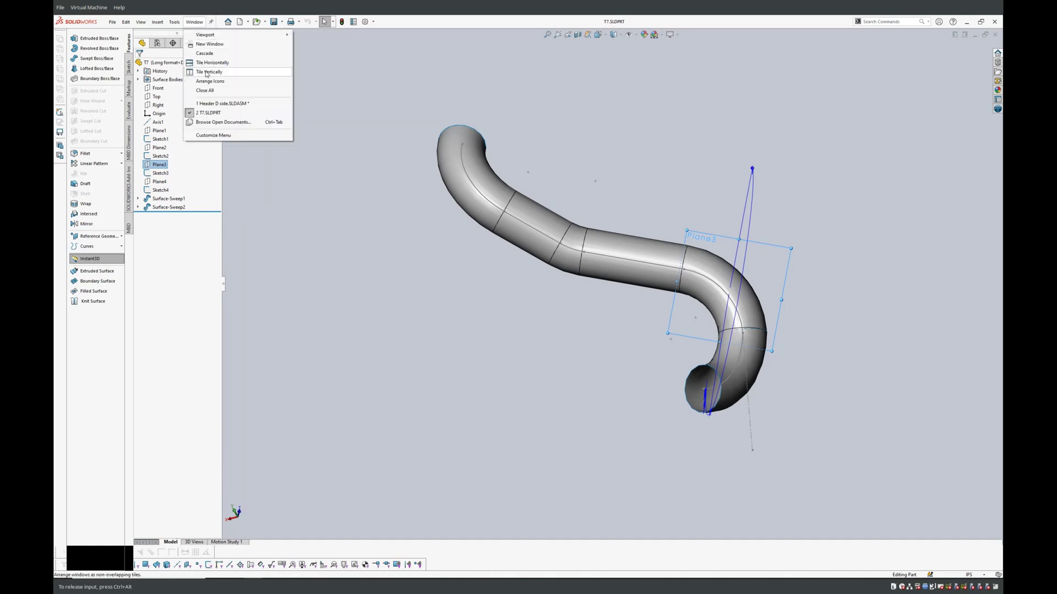
left_click(215, 104)
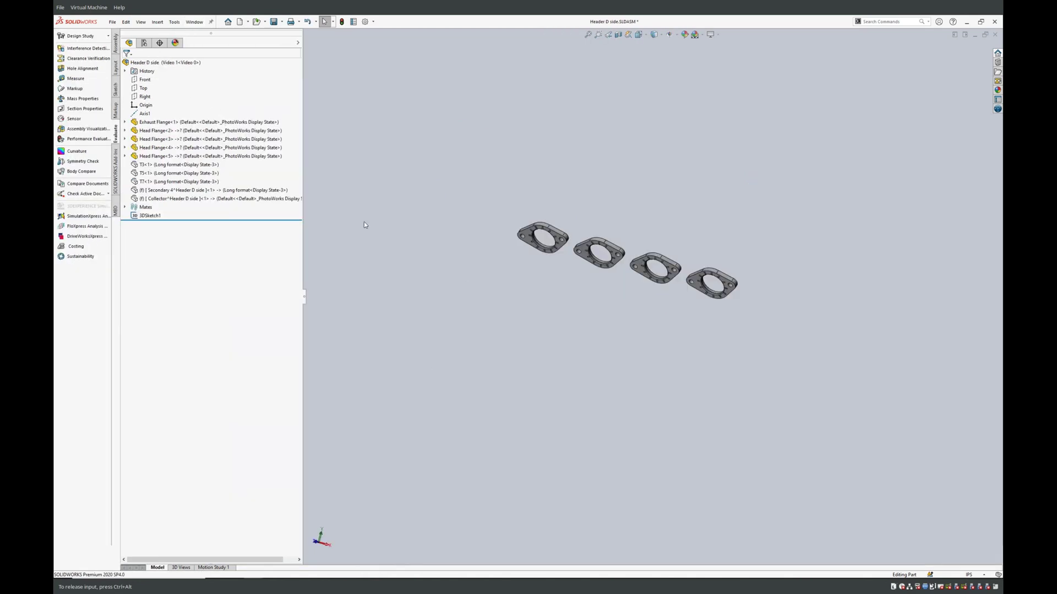
left_click(143, 44)
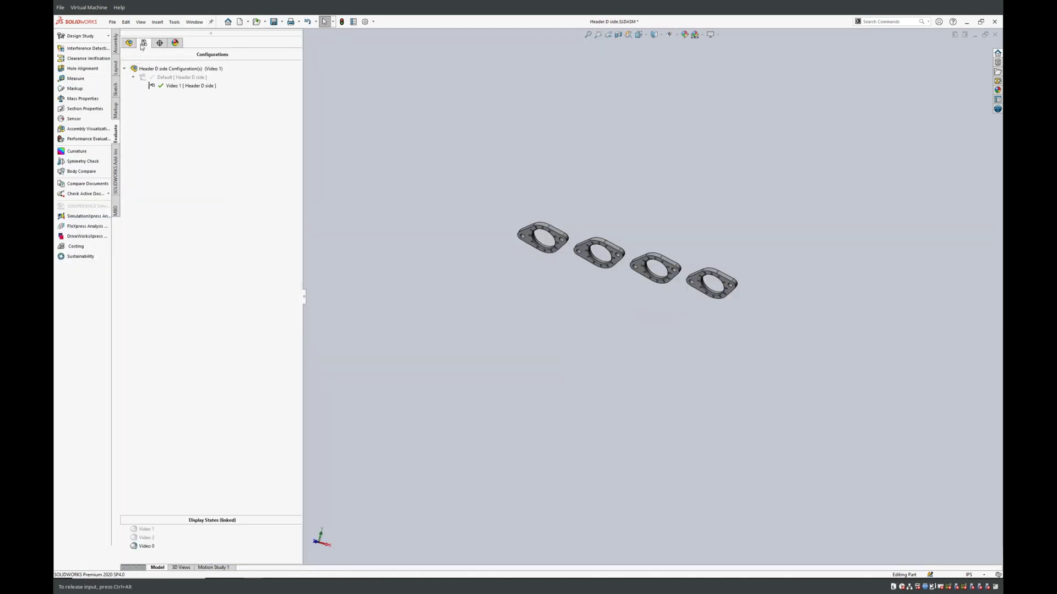
double_click(145, 529)
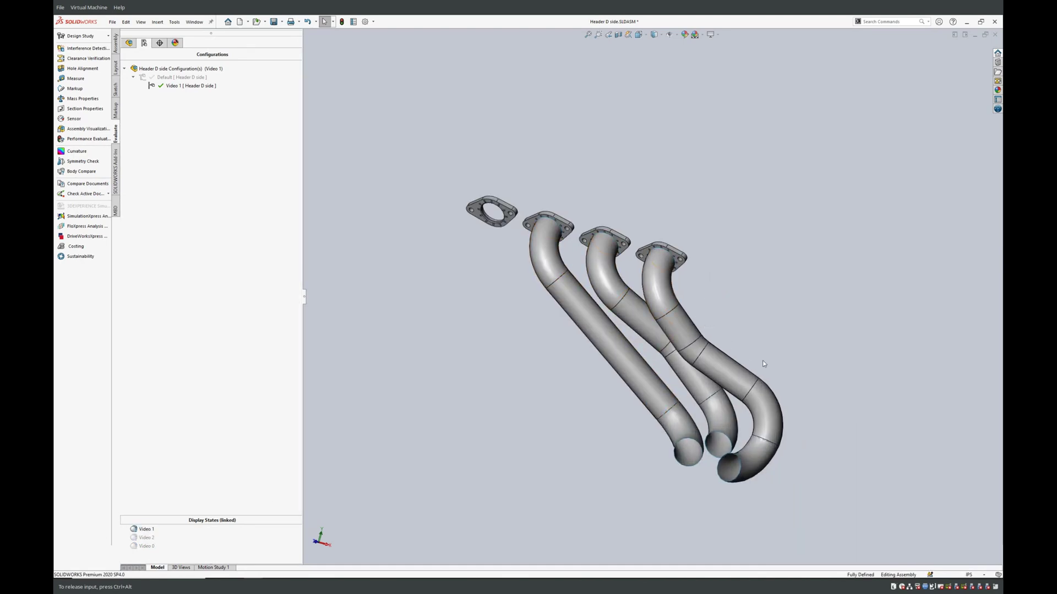
Step: Orbit and zoom around the primary tubes for a close look
middle_click_drag(764, 363, 583, 424)
scroll(554, 385, "down", 5)
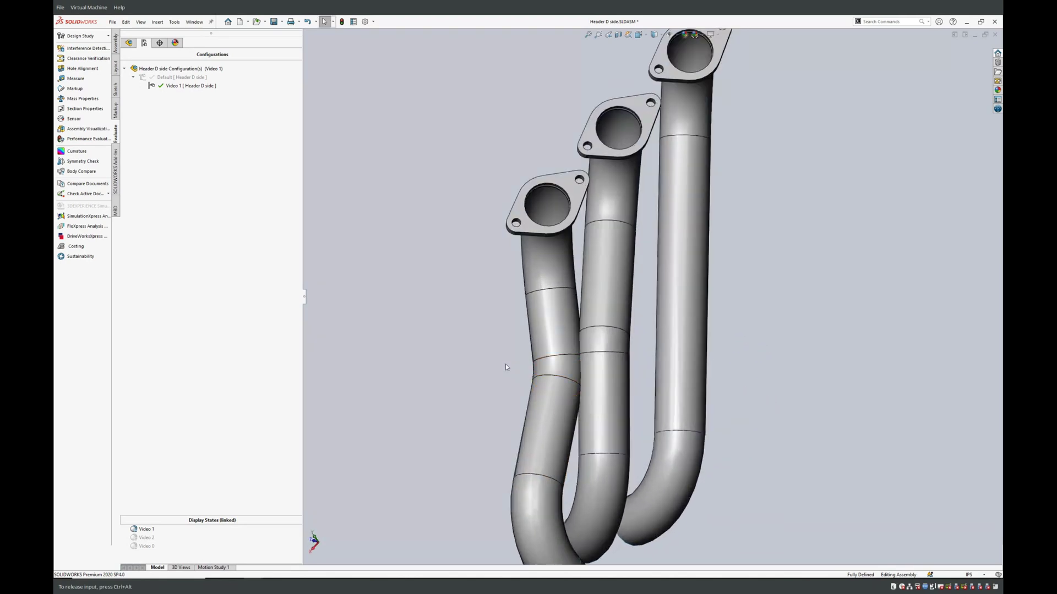
middle_click_drag(505, 367, 710, 272)
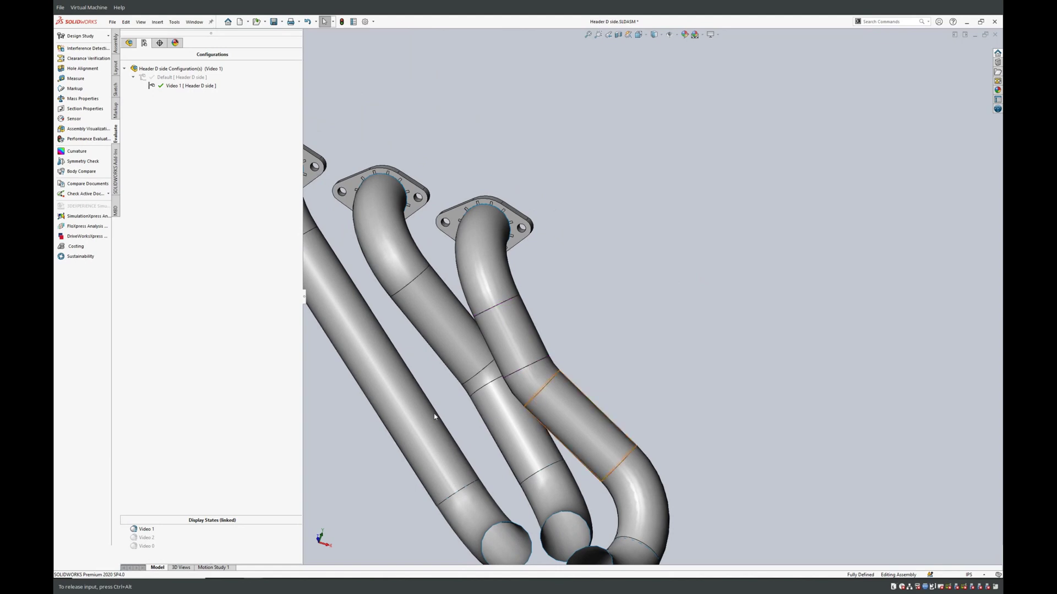
scroll(434, 417, "up", 4)
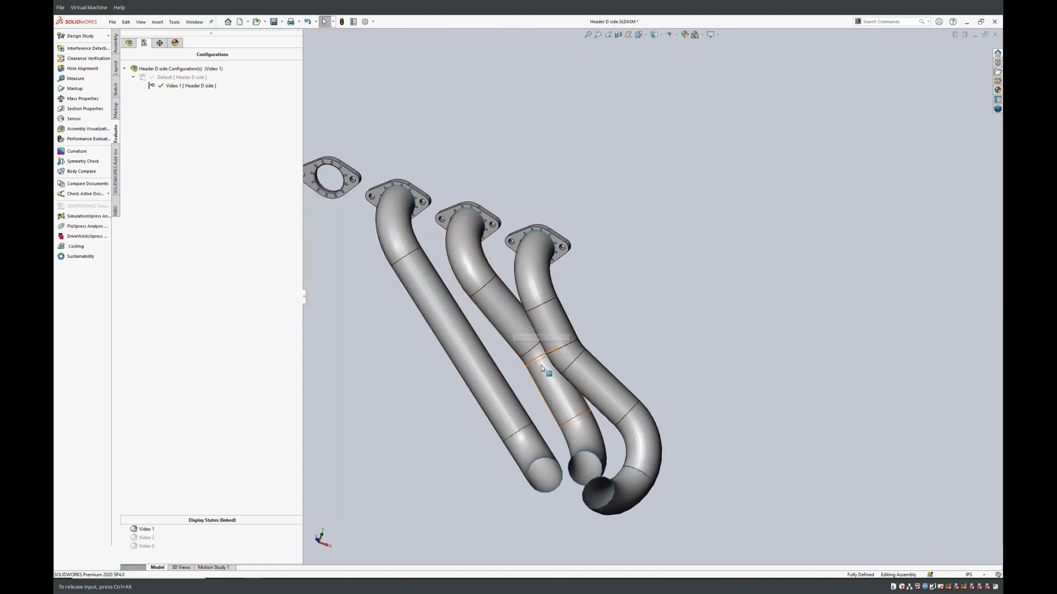
Step: Activate the Video 2 display state to show the collector from a flatter side view
middle_click_drag(427, 417, 447, 461)
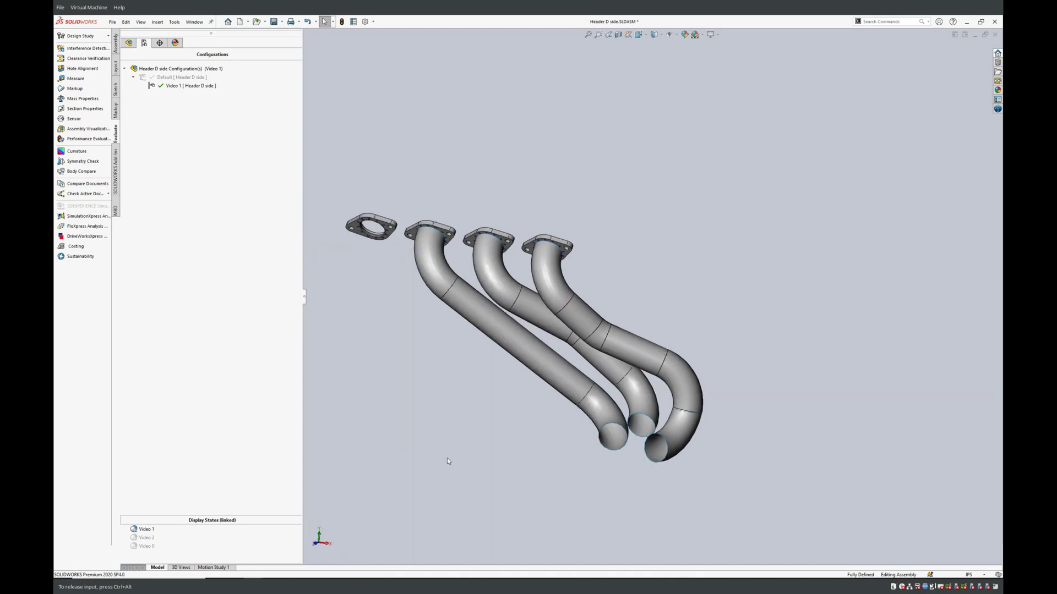
double_click(151, 539)
middle_click_drag(626, 486, 535, 456)
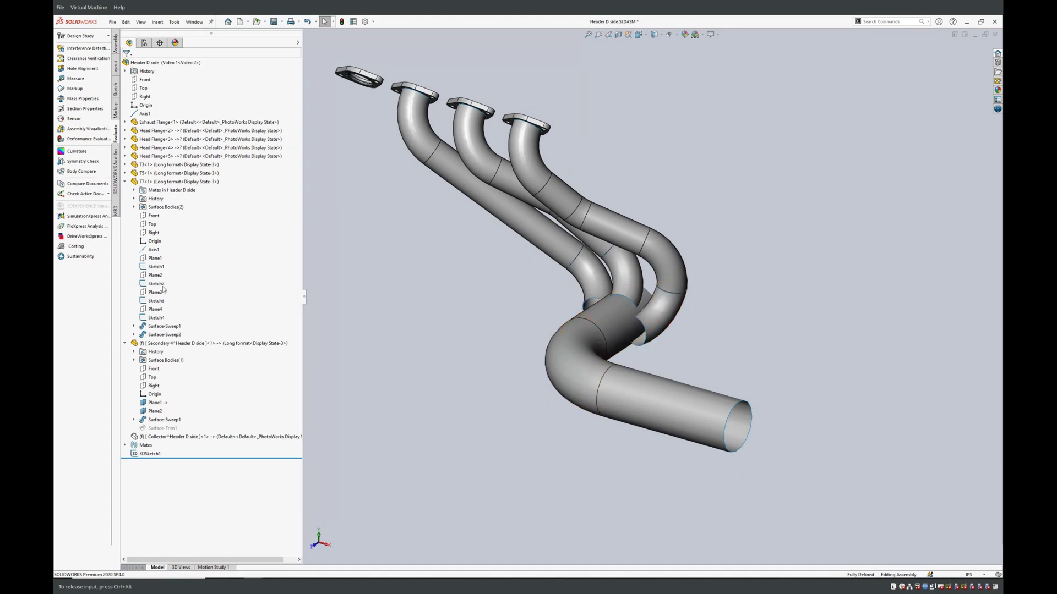
Step: Activate Video 1 and orbit until the three open primary tube outlets face forward
left_click(144, 42)
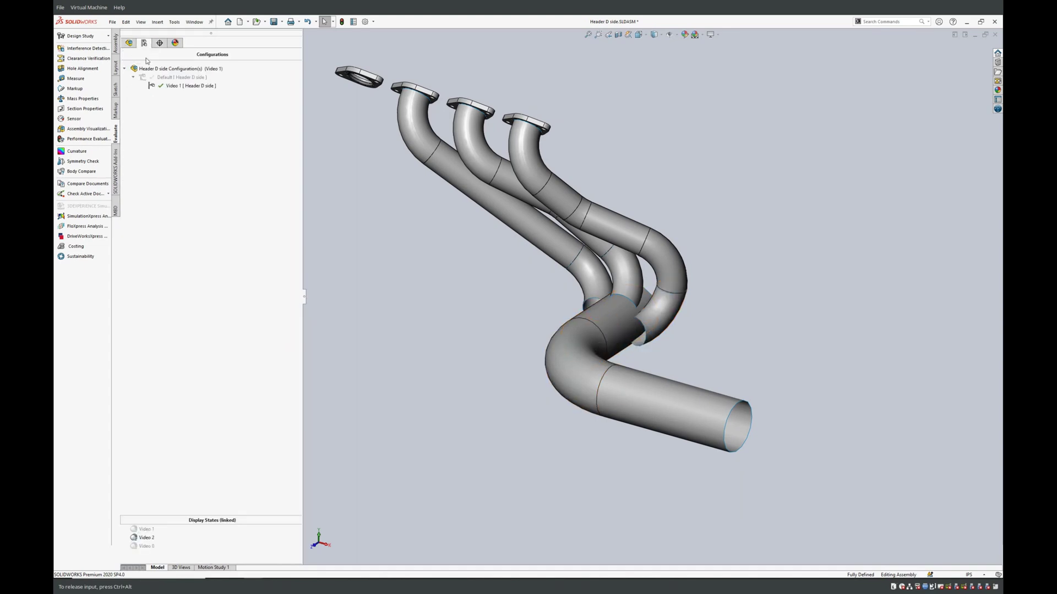
double_click(146, 529)
scroll(644, 335, "down", 5)
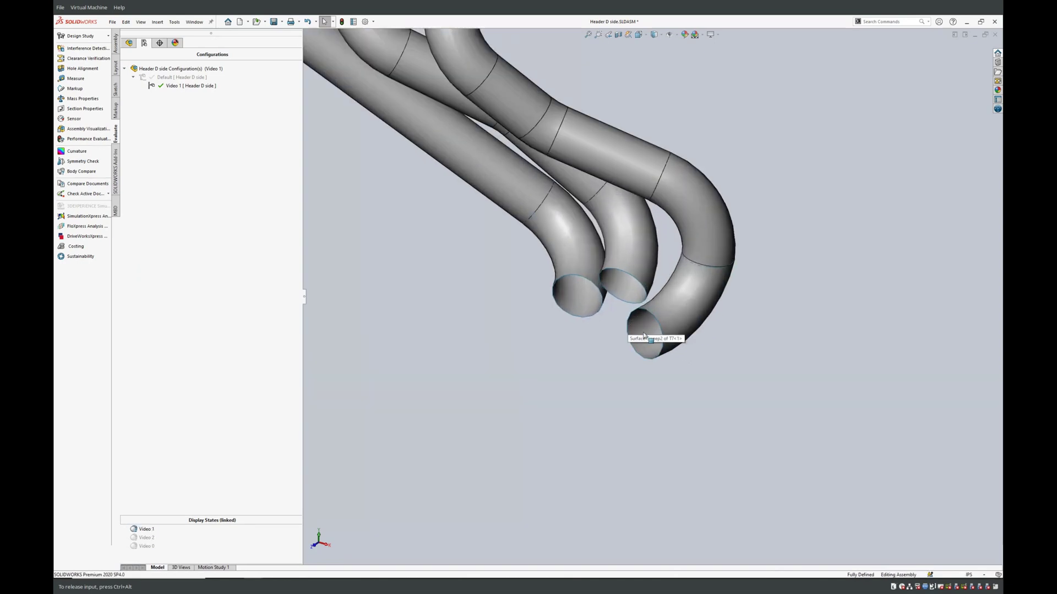
middle_click_drag(594, 325, 660, 347)
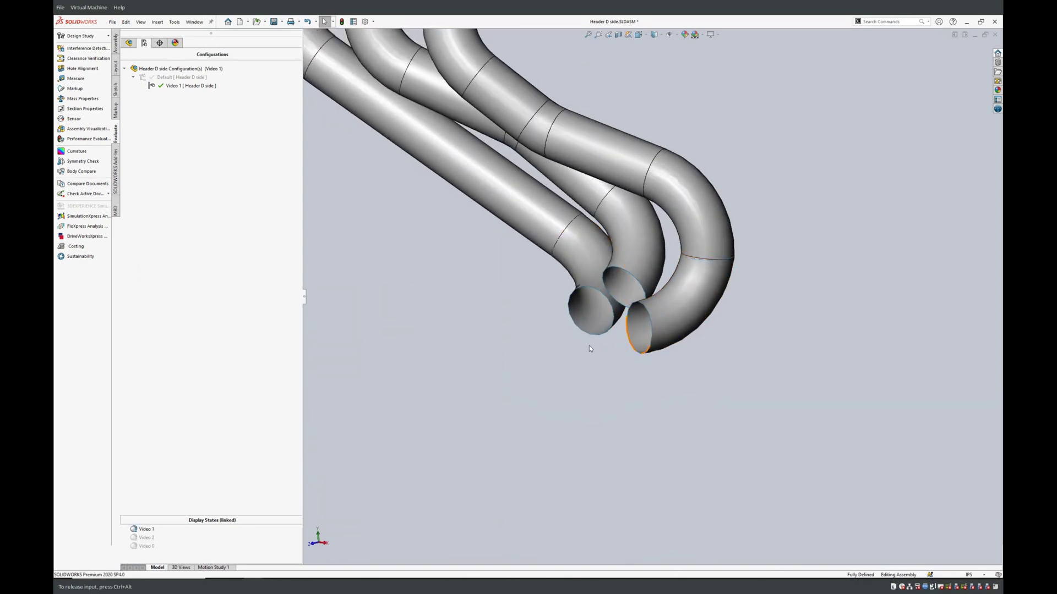
middle_click_drag(589, 349, 589, 435)
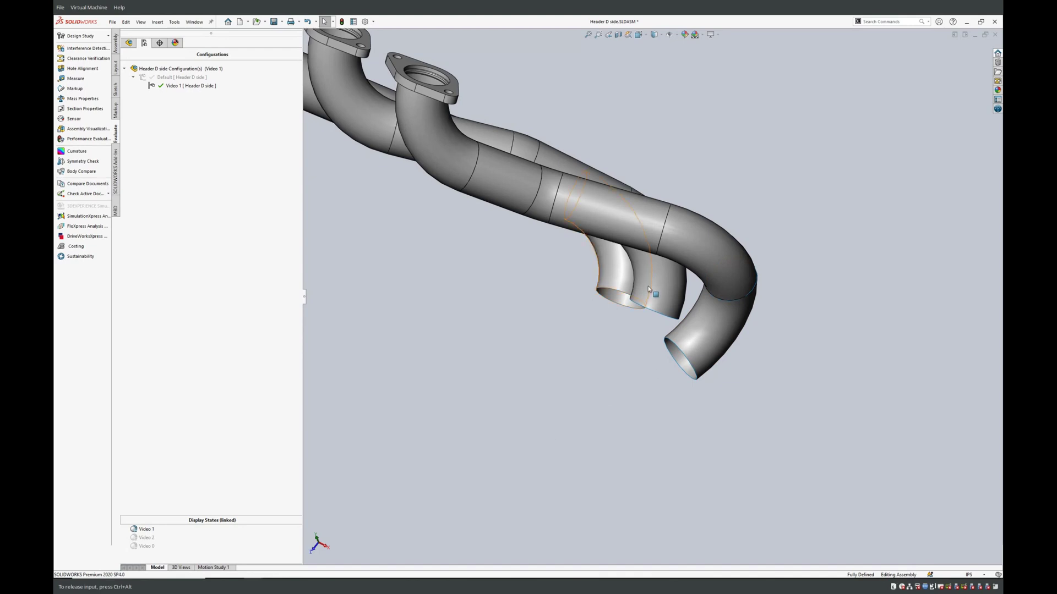
middle_click_drag(615, 441, 660, 297)
scroll(660, 297, "up", 5)
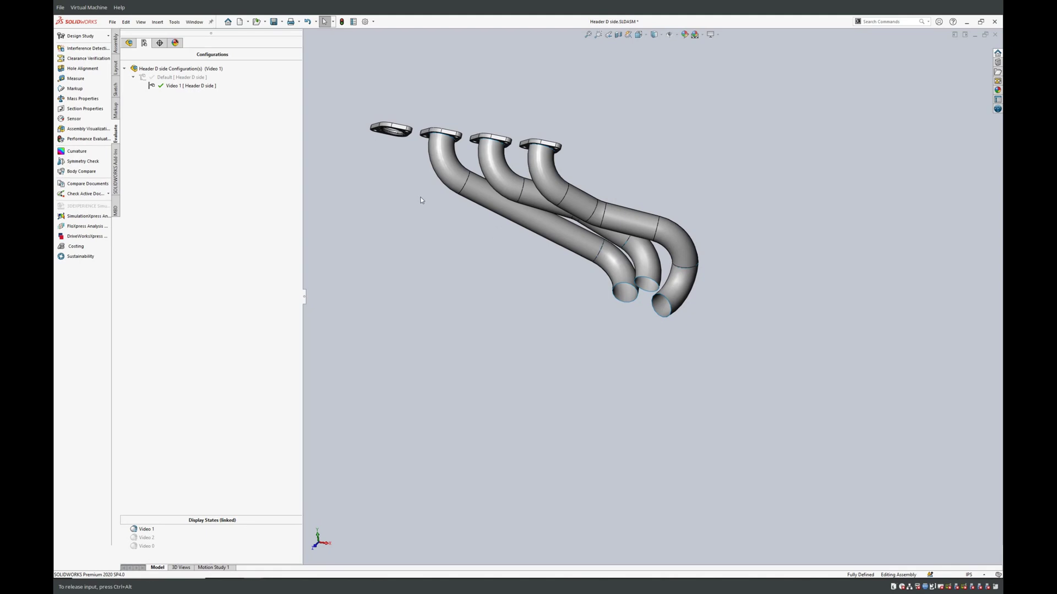
Step: Expand the Collector component and edit its 3DSketch1, orbiting around the path and circle
middle_click_drag(420, 198, 330, 121)
left_click(129, 42)
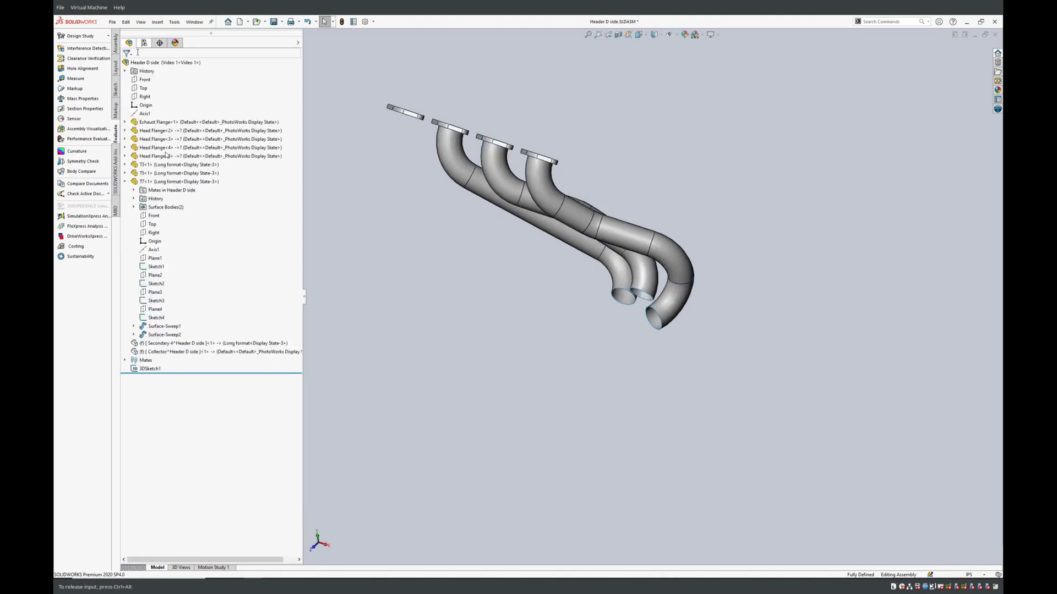
right_click(162, 351)
left_click(125, 352)
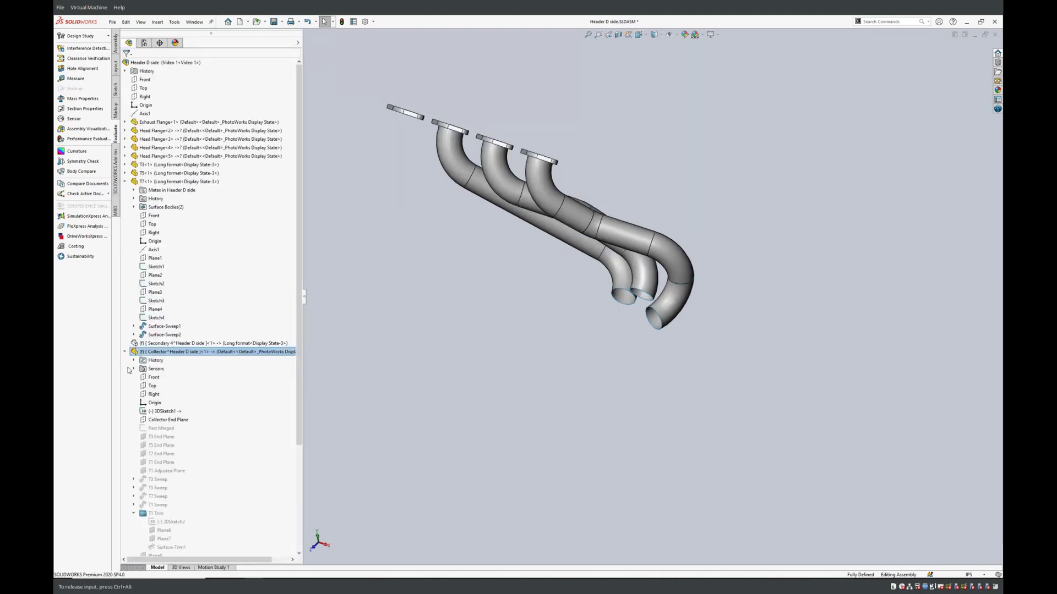
right_click(164, 412)
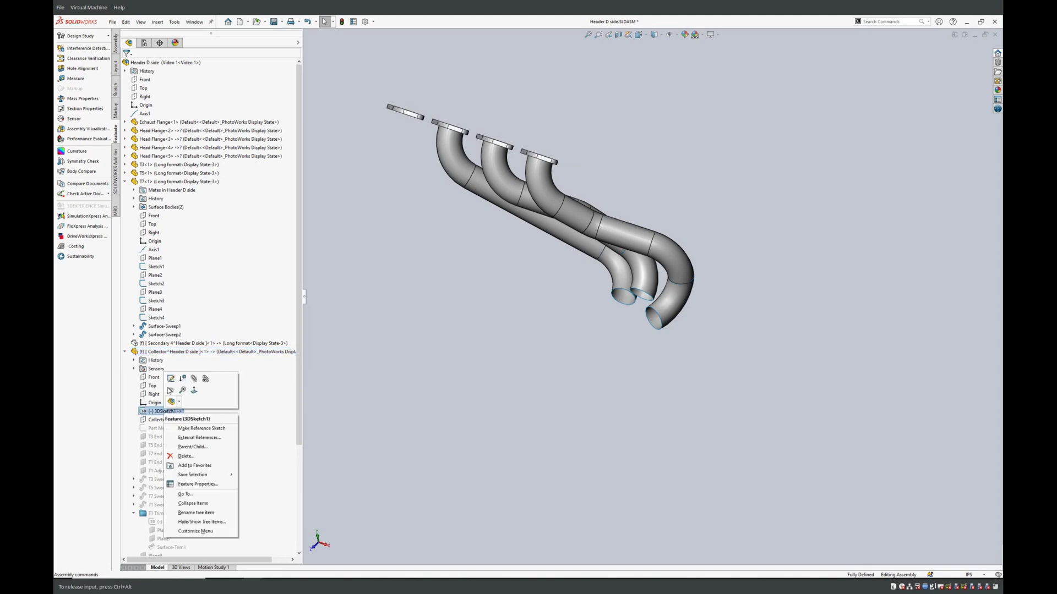
left_click(170, 382)
middle_click_drag(593, 310, 614, 251)
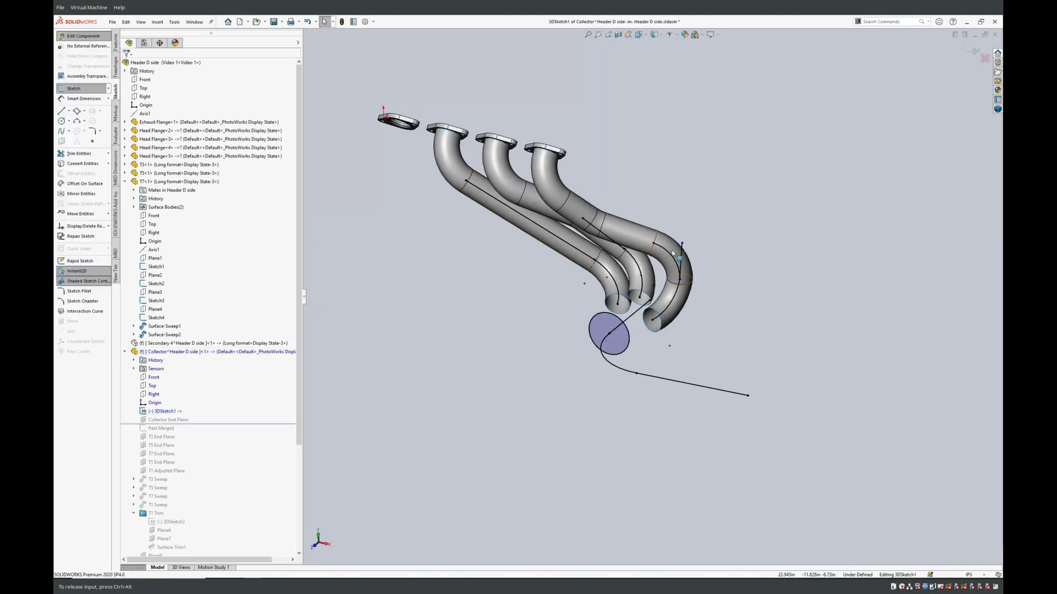
middle_click_drag(630, 334, 648, 372)
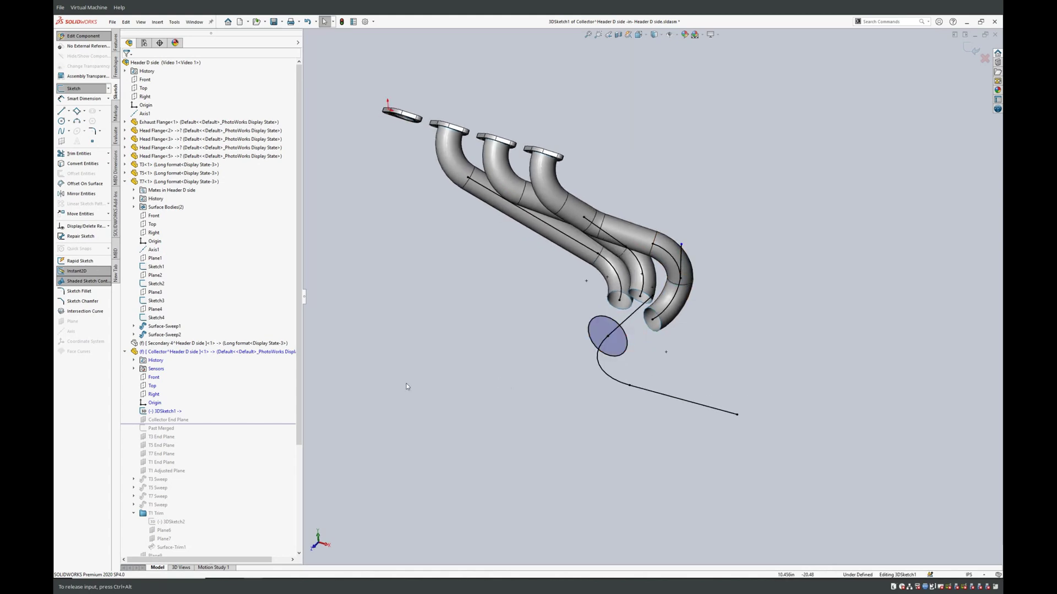
Step: Open the Collector part in its own window and orbit its 3DSketch1 geometry
right_click(204, 352)
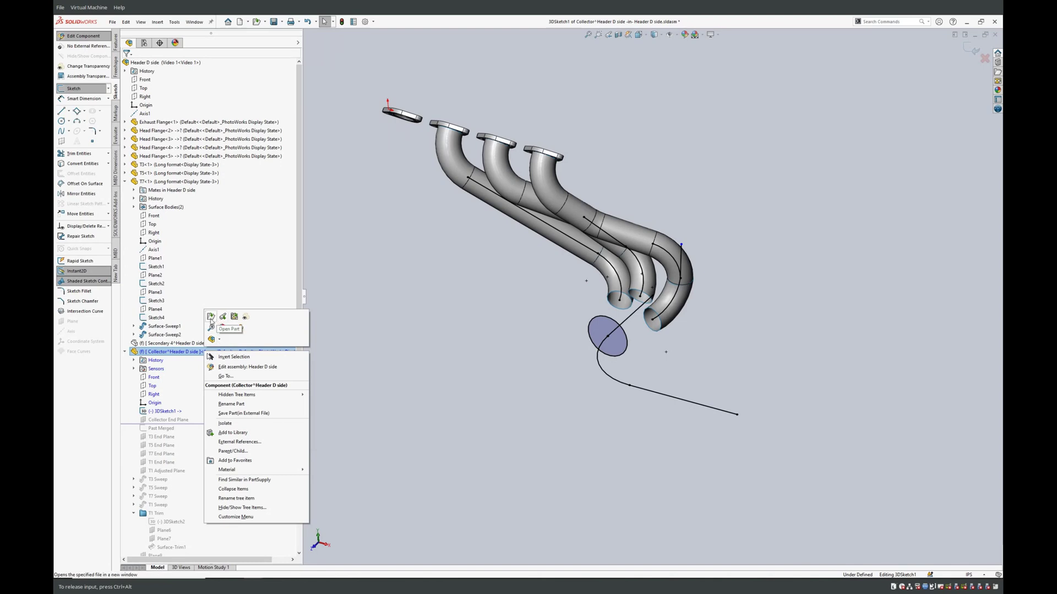
left_click(211, 318)
middle_click_drag(616, 316, 602, 304)
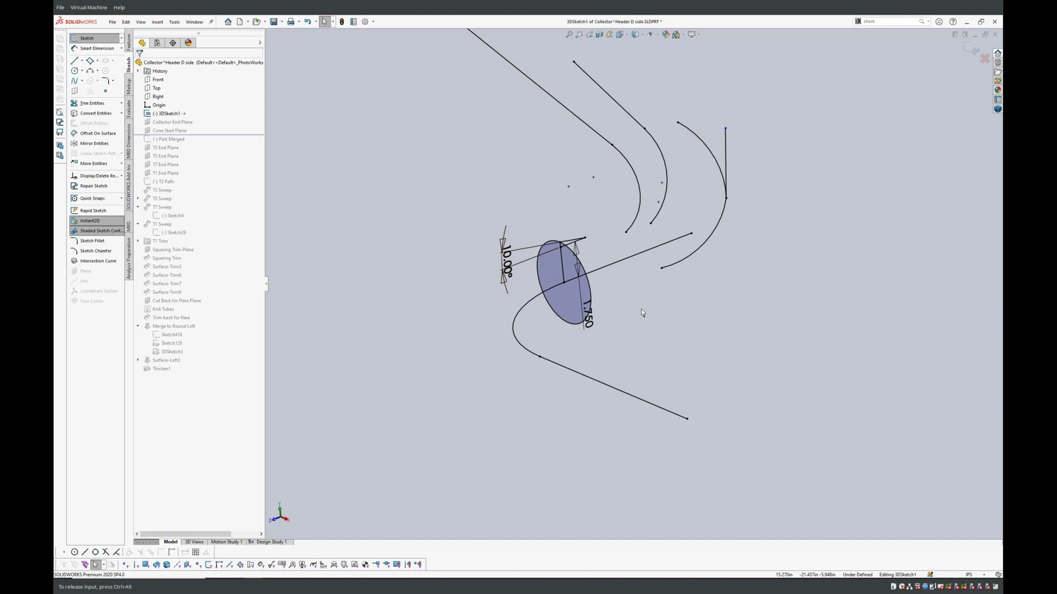
Step: Exit the 3D sketch and roll the history forward below Past Merged
left_click(974, 50)
left_click(171, 131)
mouse_move(487, 254)
middle_mouse_down()
mouse_move(451, 271)
mouse_move(457, 253)
mouse_move(501, 250)
middle_mouse_up()
left_click_drag(198, 136, 194, 142)
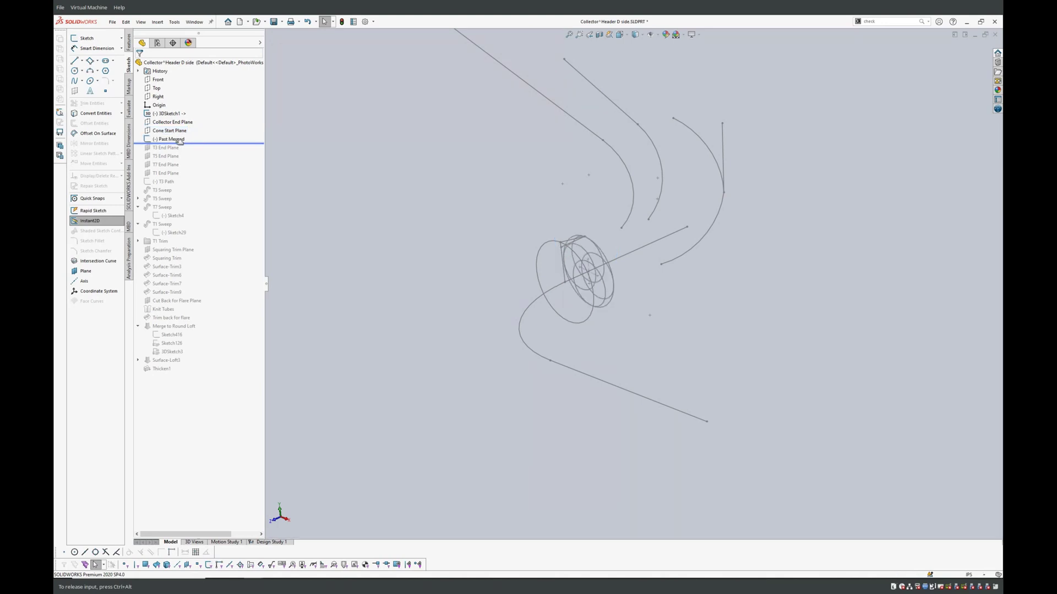
Step: Edit the Past Merged sketch face-on to check its 3.500 and 2.250 circles, then exit
left_click(174, 140)
left_click(179, 103)
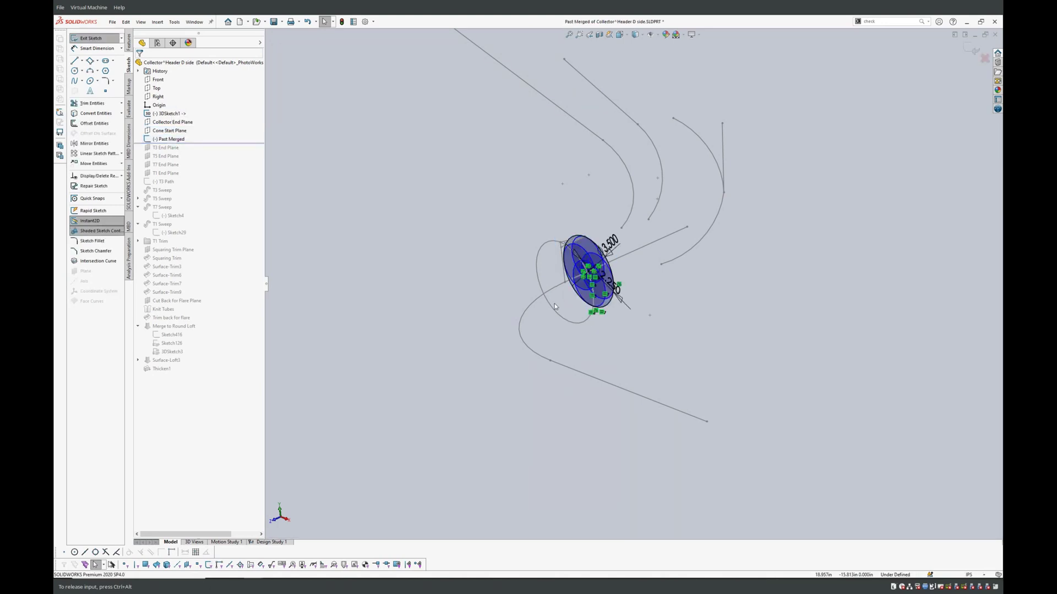
scroll(662, 312, "down", 4)
key("ctrl+8")
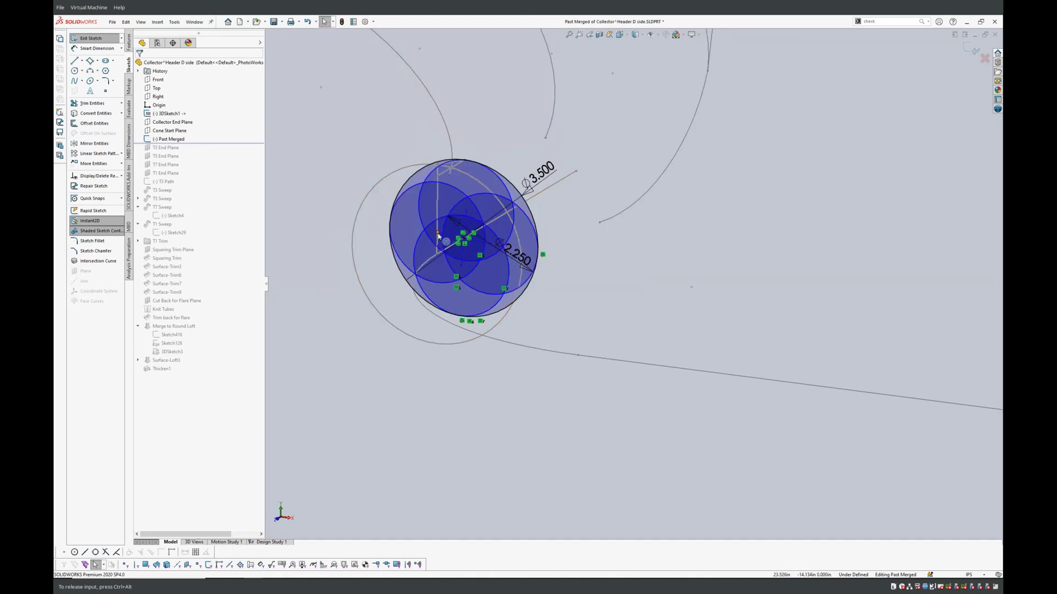
left_click(469, 241)
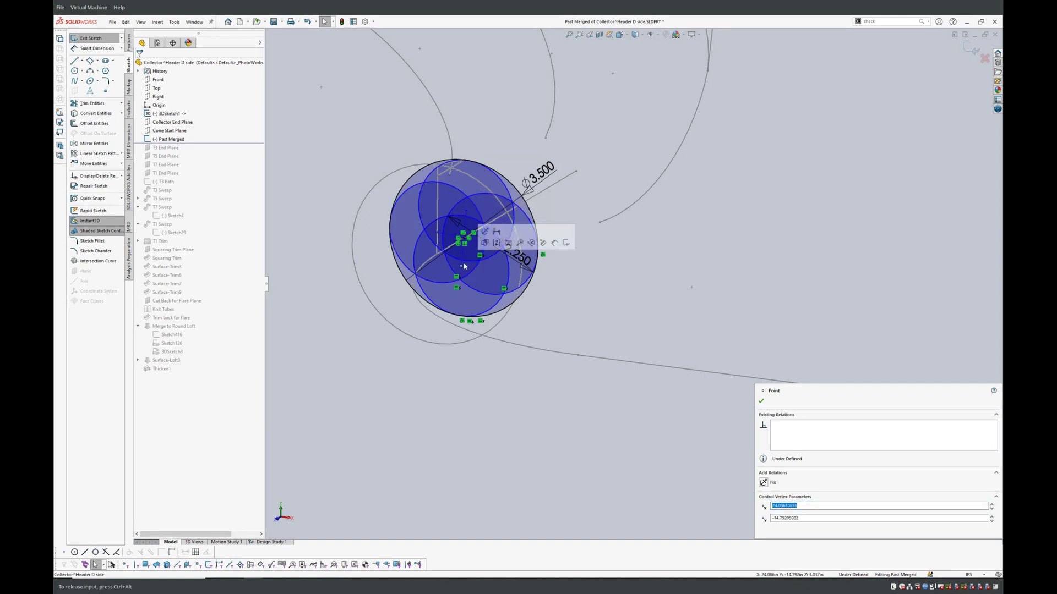
left_click(686, 244)
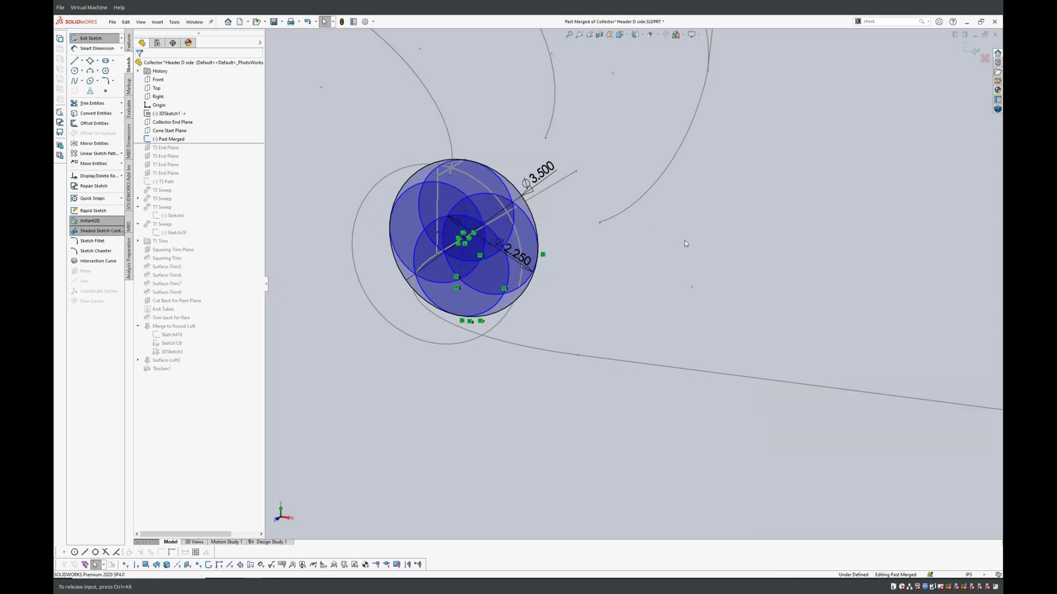
left_click(969, 50)
mouse_move(405, 281)
middle_mouse_down()
mouse_move(386, 347)
mouse_move(436, 260)
mouse_move(472, 314)
mouse_move(460, 357)
middle_mouse_up()
Step: Roll the Collector history forward below T7 End Plane
key("Escape")
left_click_drag(201, 144, 200, 169)
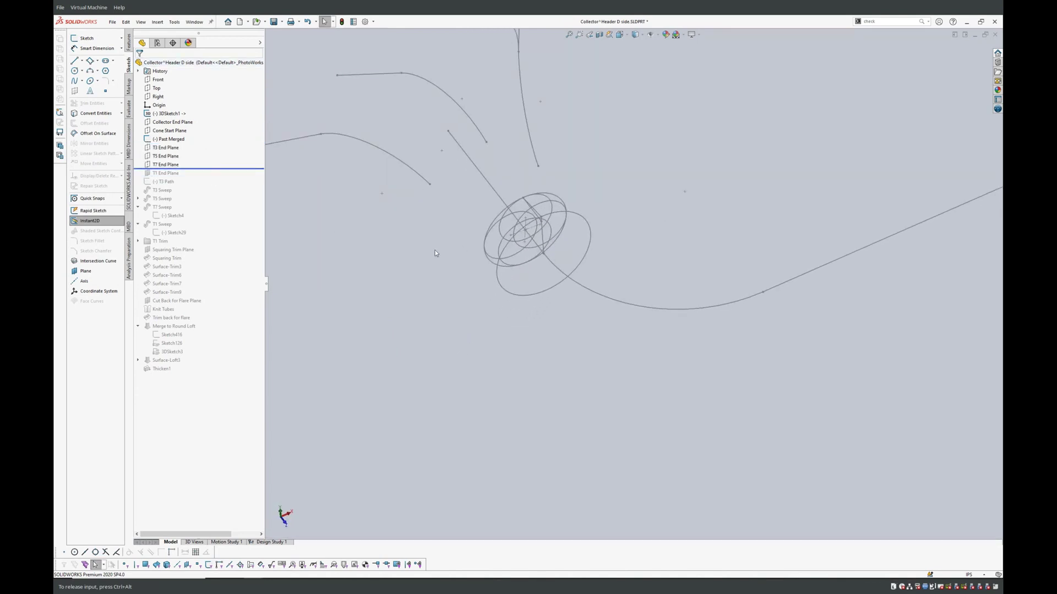
scroll(433, 251, "up", 3)
mouse_move(432, 253)
middle_mouse_down()
mouse_move(407, 252)
mouse_move(404, 236)
mouse_move(462, 220)
middle_mouse_up()
Step: Inspect the 3DSketch1 arc and line, then roll forward below T3 Path and select it
left_click(483, 215)
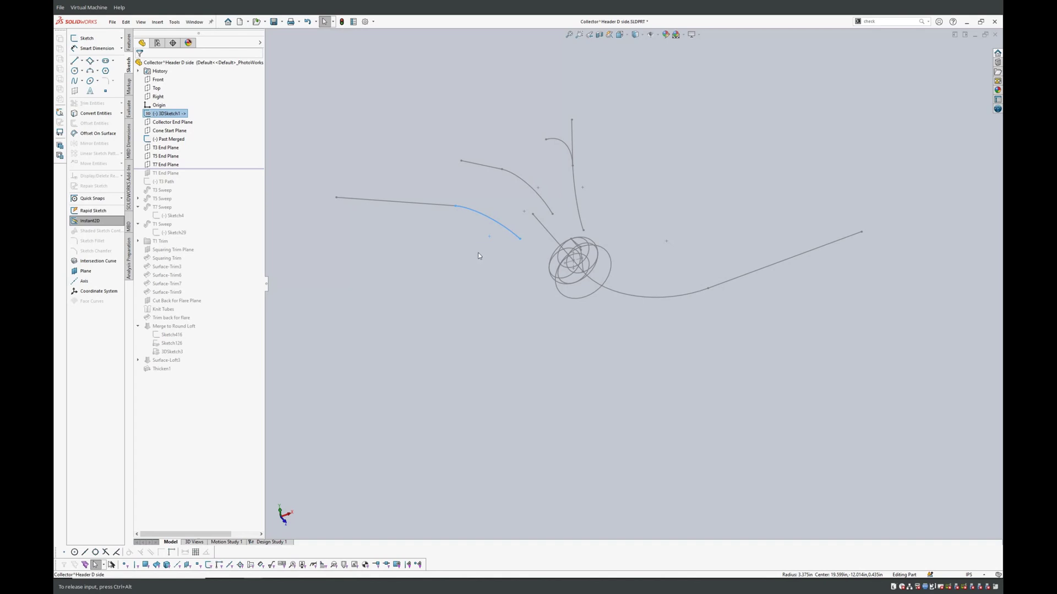
mouse_move(478, 253)
middle_mouse_down()
mouse_move(472, 246)
mouse_move(463, 255)
mouse_move(465, 241)
middle_mouse_up()
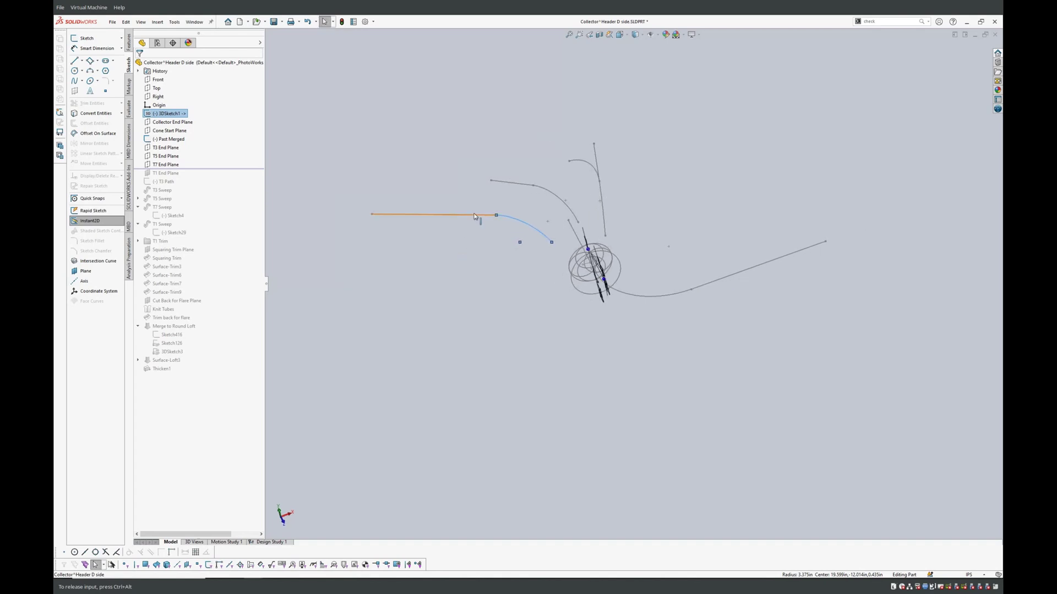
left_click(473, 215)
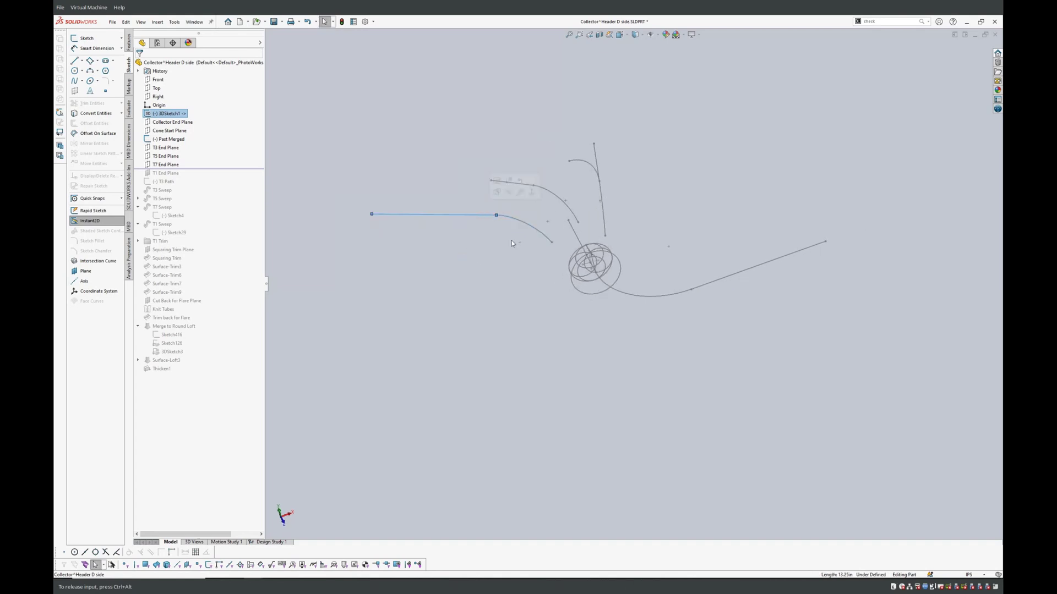
middle_click_drag(473, 215, 512, 243)
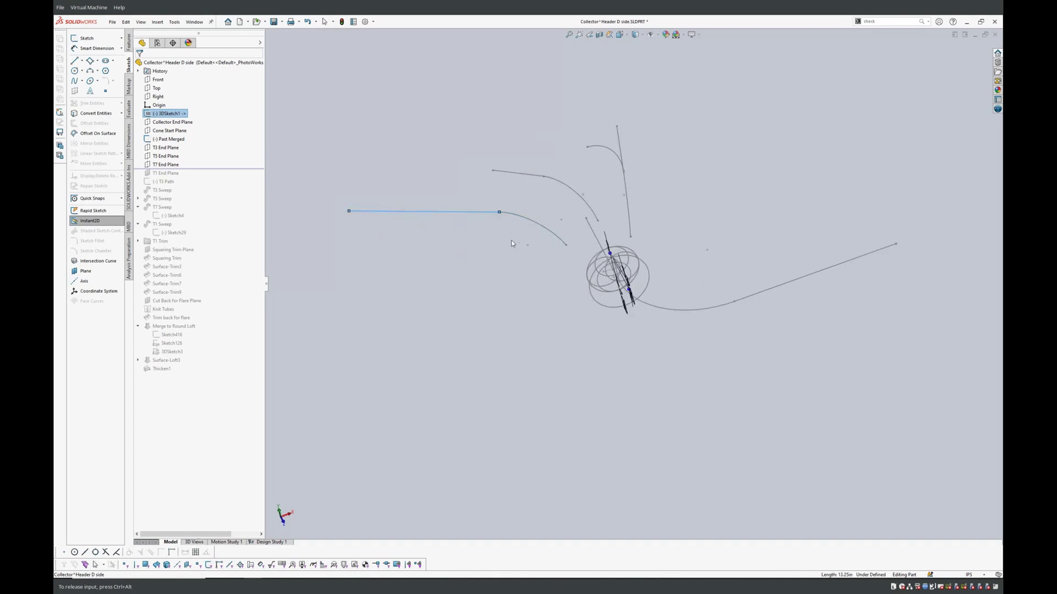
left_click(604, 274)
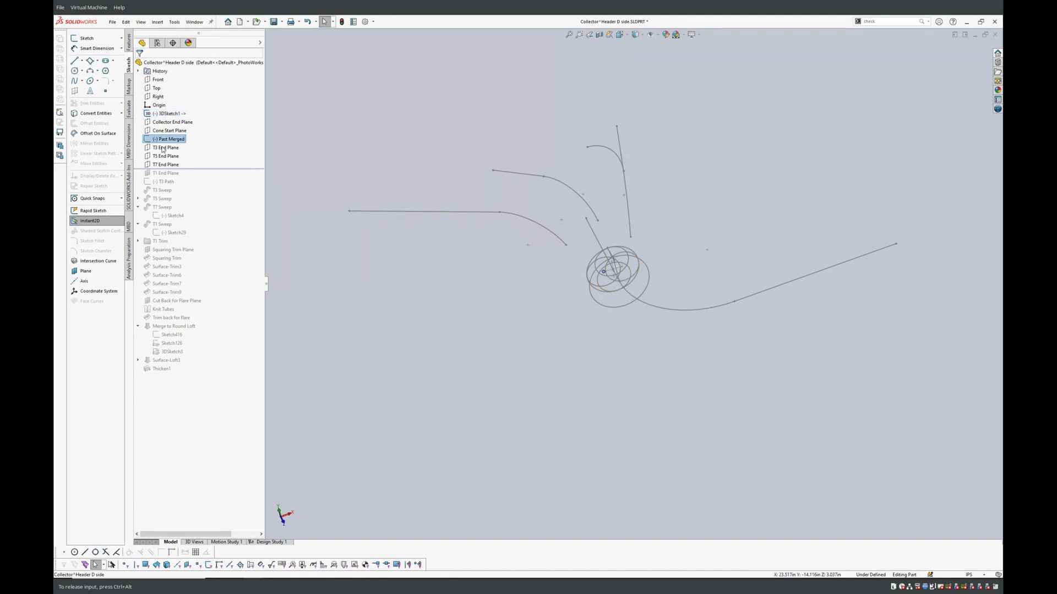
mouse_move(196, 170)
left_mouse_down()
mouse_move(196, 194)
mouse_move(194, 186)
left_mouse_up()
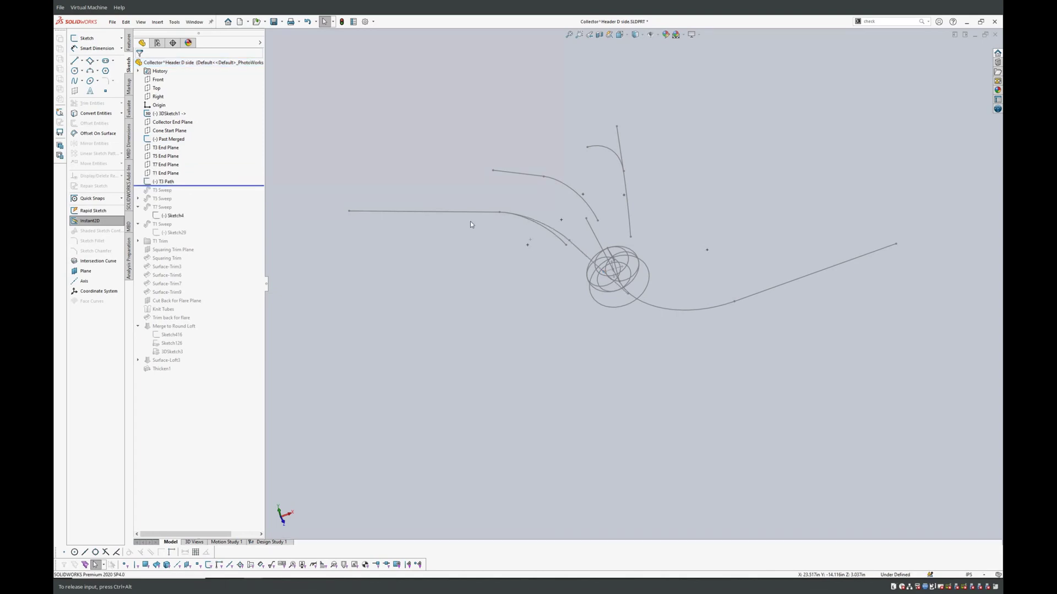
left_click(172, 183)
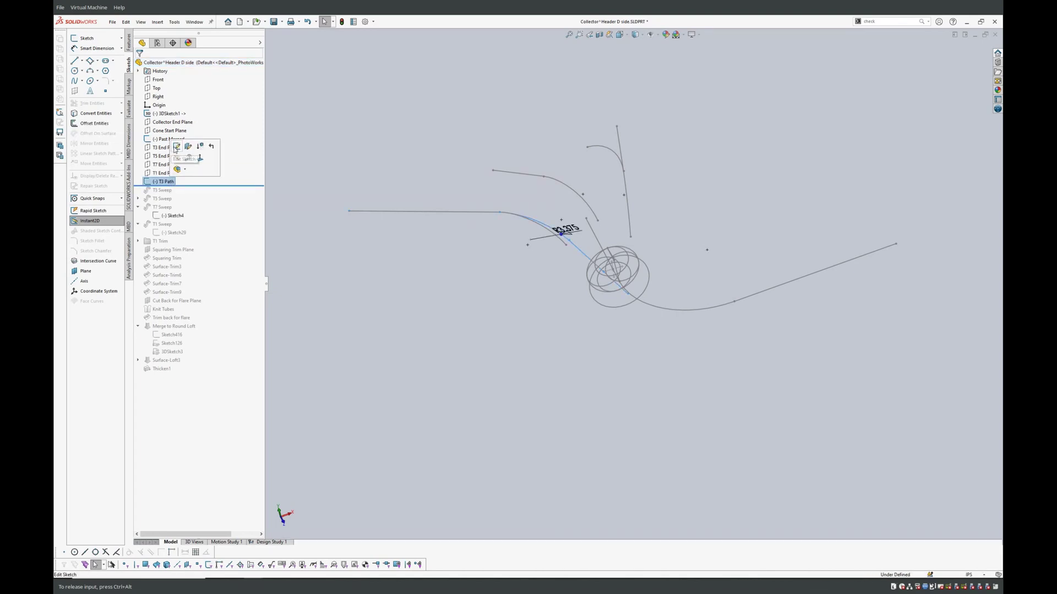
Step: Edit the T3 Path sketch and confirm its line is fully defined beside the R3.375 arc
left_click(169, 149)
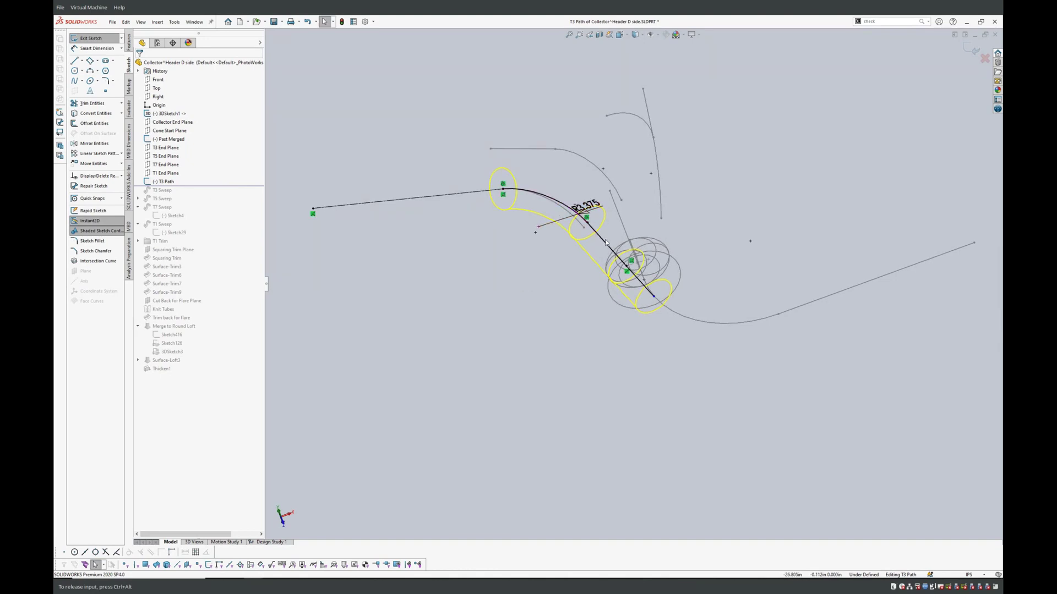
left_click(619, 259)
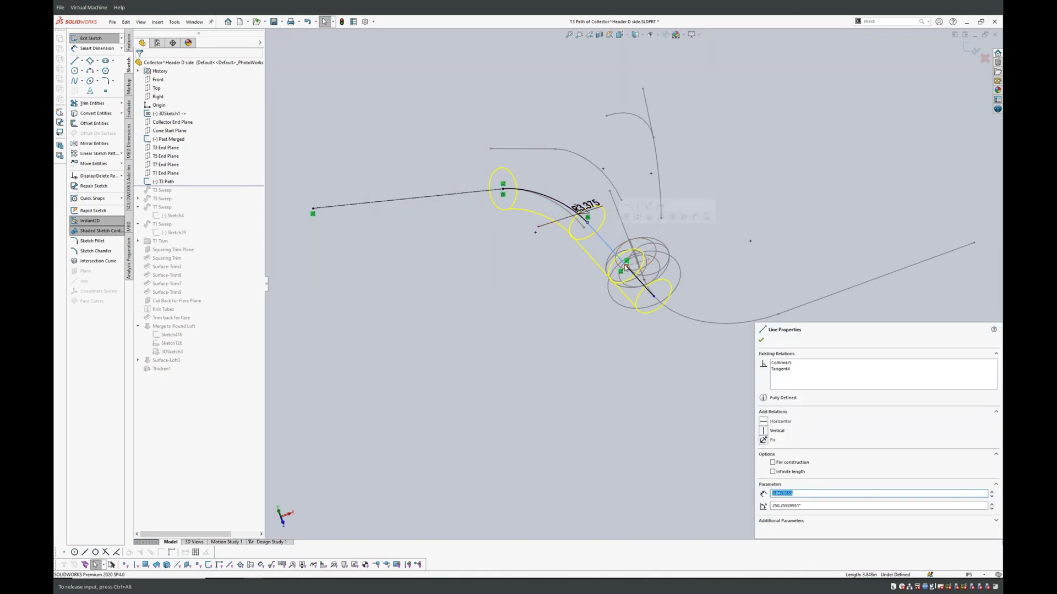
scroll(567, 221, "down", 5)
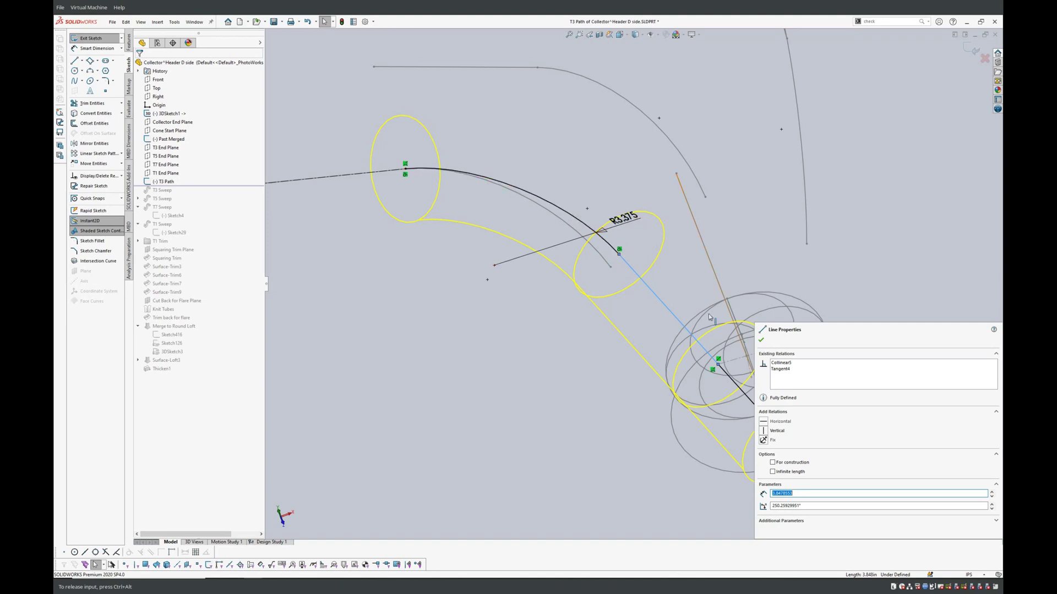
scroll(628, 279, "up", 5)
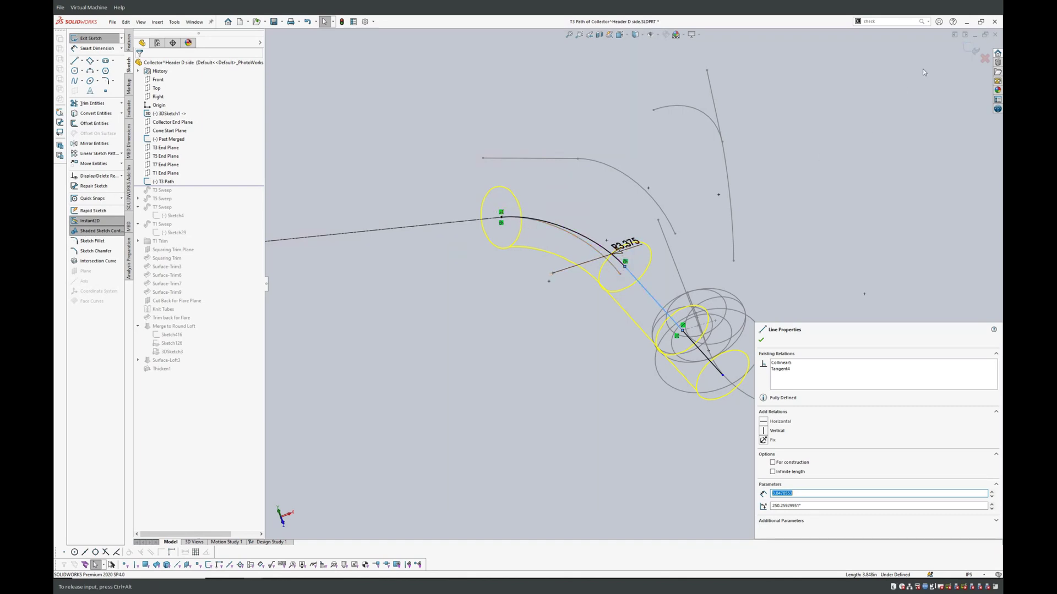
Step: Exit the sketch and roll forward to build the T3 Sweep tube
left_click(975, 49)
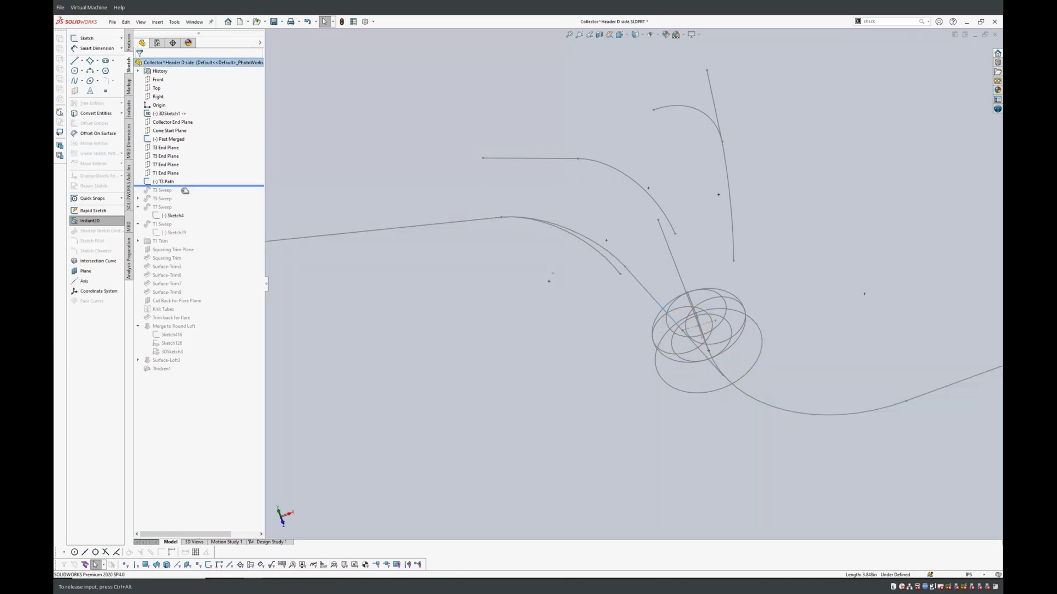
left_click_drag(183, 193, 184, 194)
mouse_move(523, 346)
middle_mouse_down()
mouse_move(512, 340)
mouse_move(561, 323)
mouse_move(528, 267)
mouse_move(556, 323)
middle_mouse_up()
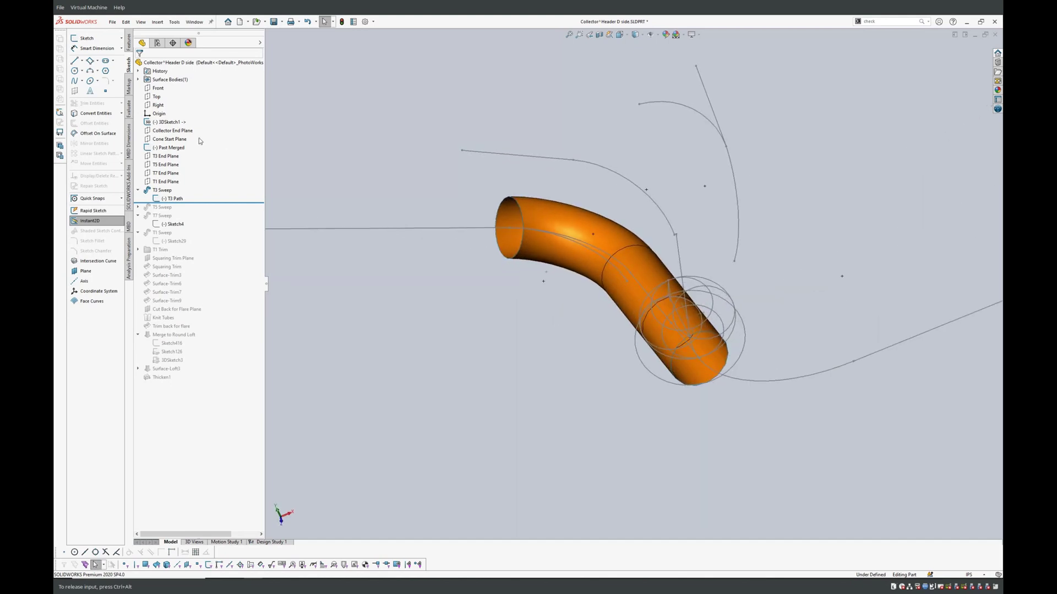
Step: Hide the 3DSketch1 curves
right_click(174, 150)
key("Escape")
right_click(163, 122)
left_click(178, 99)
Step: Roll forward through the T5, T7 and T1 Sweeps to show all four tubes
left_click_drag(179, 203, 181, 228)
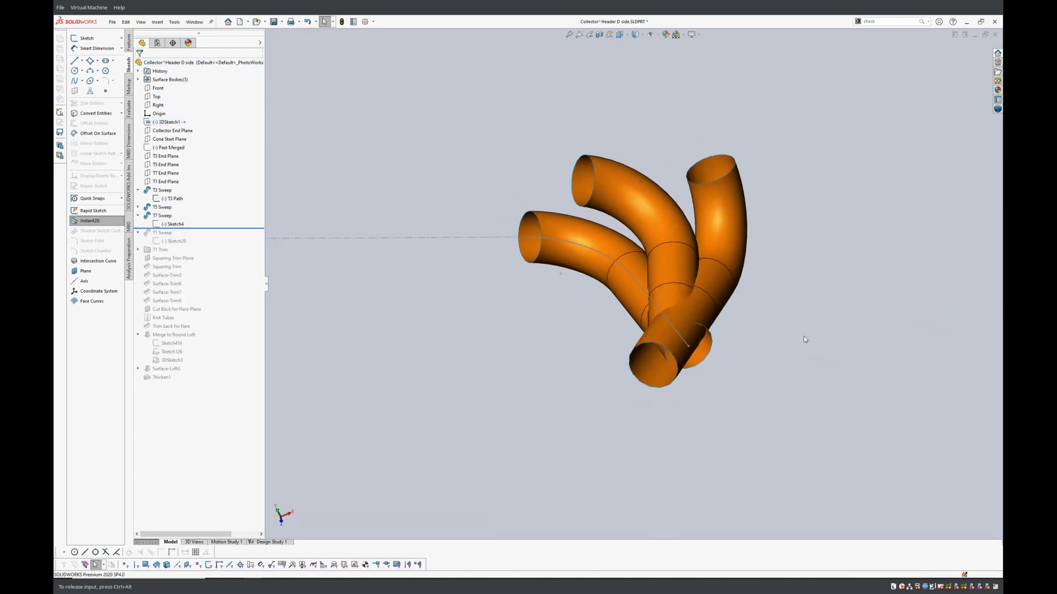
middle_click_drag(804, 338, 715, 341)
key("Escape")
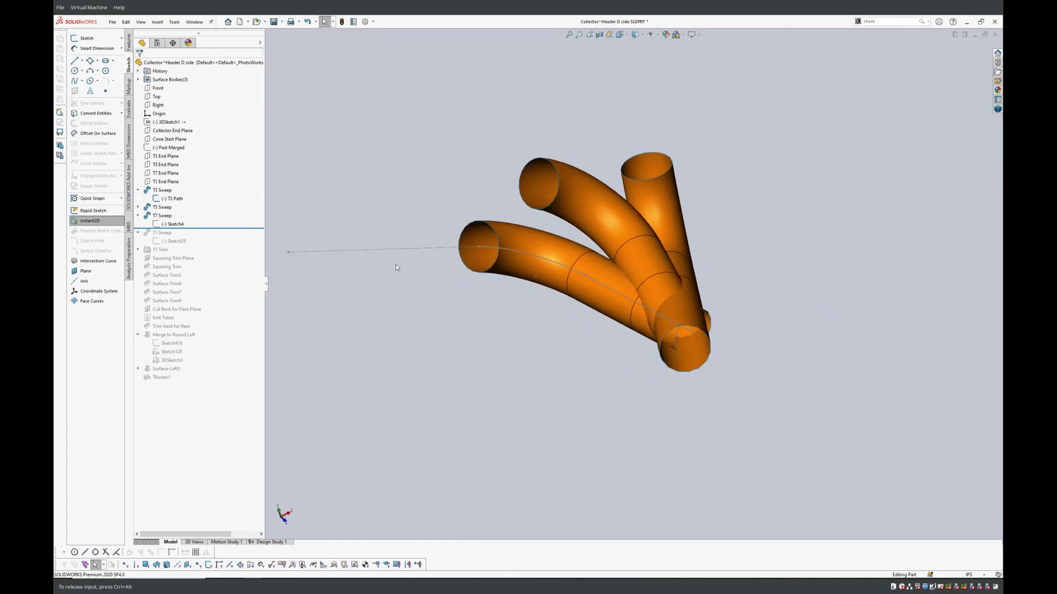
left_click_drag(199, 228, 195, 245)
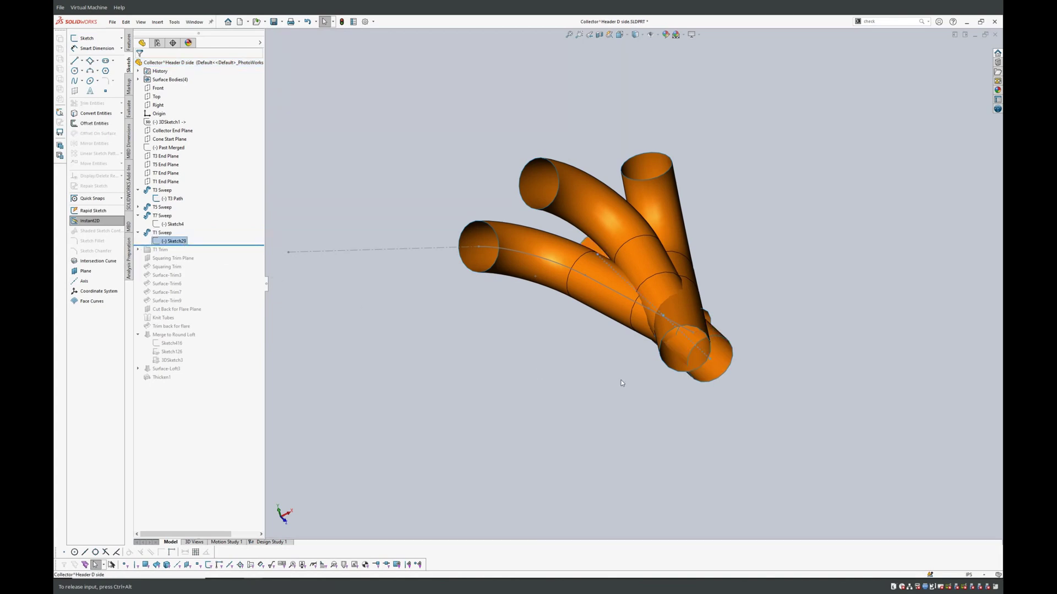
middle_click_drag(622, 383, 698, 308)
middle_click_drag(576, 386, 632, 296)
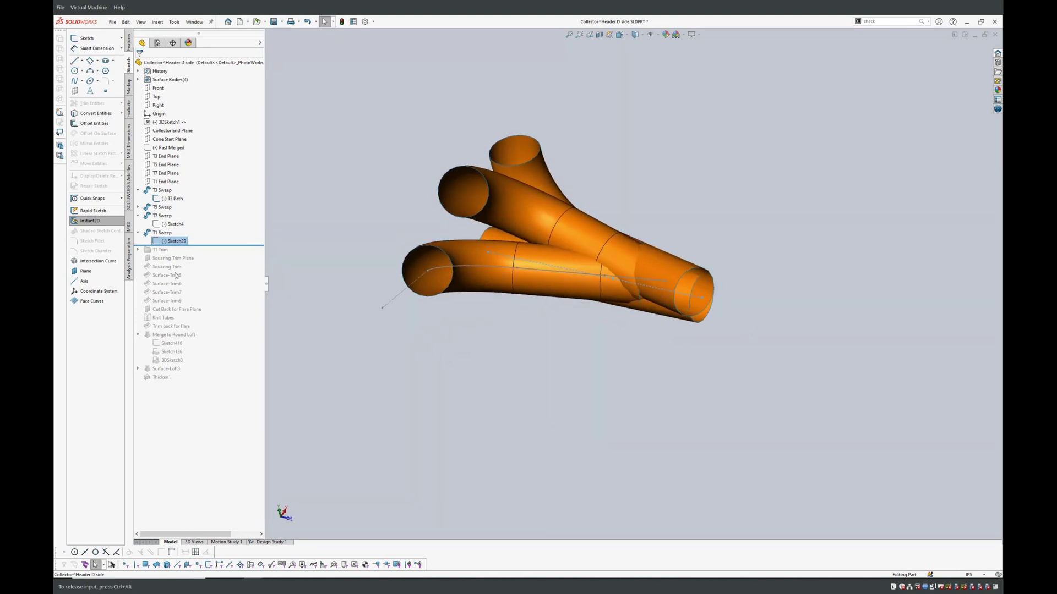
Step: Roll the Collector forward past Squaring Trim and Surface-Trim9 to square off the tube ends
left_click_drag(207, 246, 208, 273)
middle_click_drag(636, 344, 584, 340)
scroll(579, 299, "down", 4)
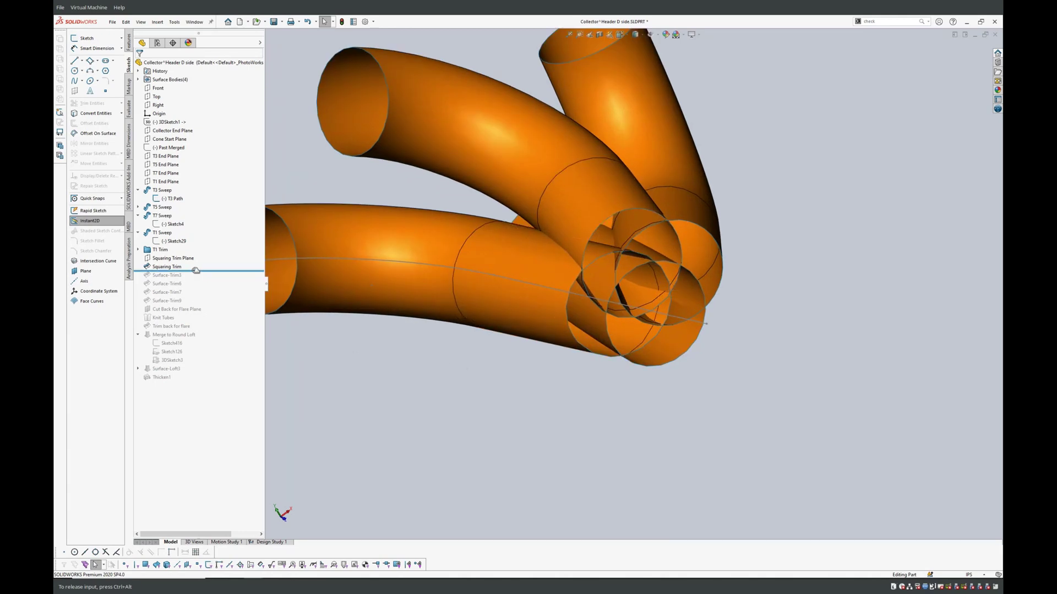
left_click_drag(196, 270, 192, 305)
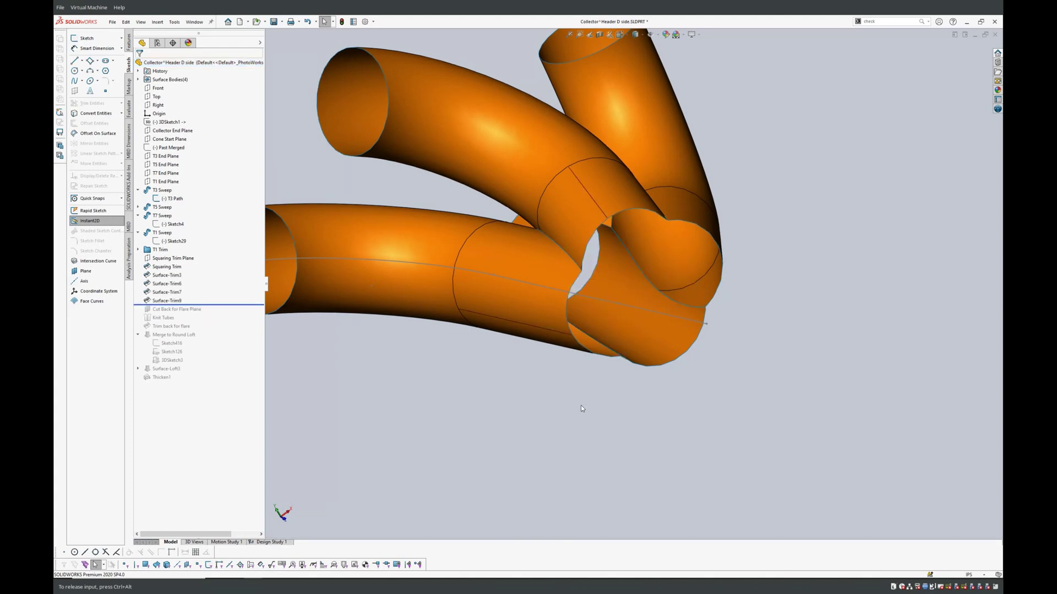
scroll(580, 405, "up", 2)
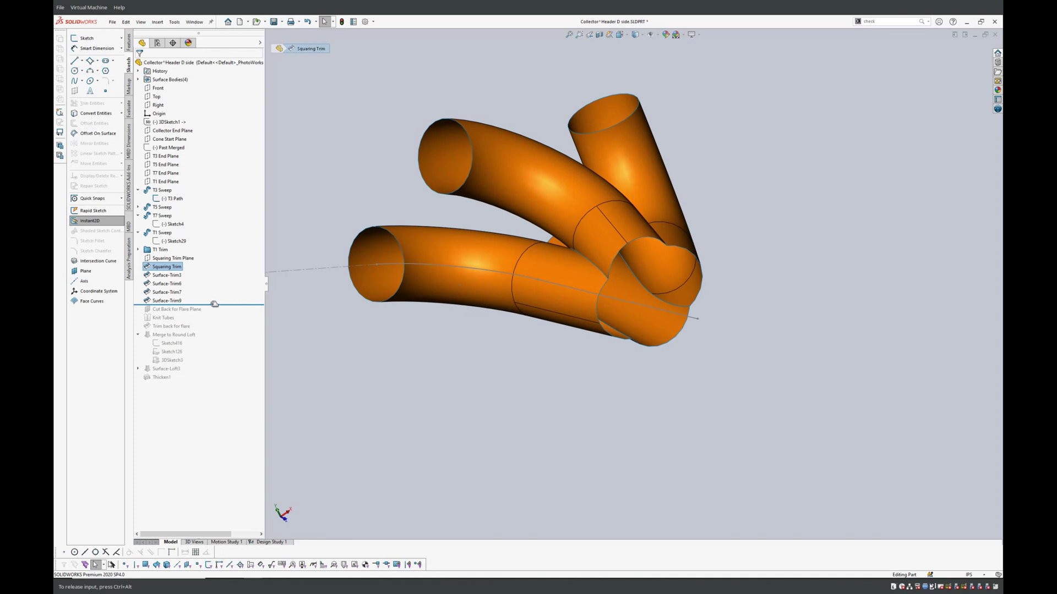
Step: Roll the Collector forward past Cut Back for Flare Plane, Trim back for flare and Merge to Round Loft
middle_click_drag(409, 343, 479, 393)
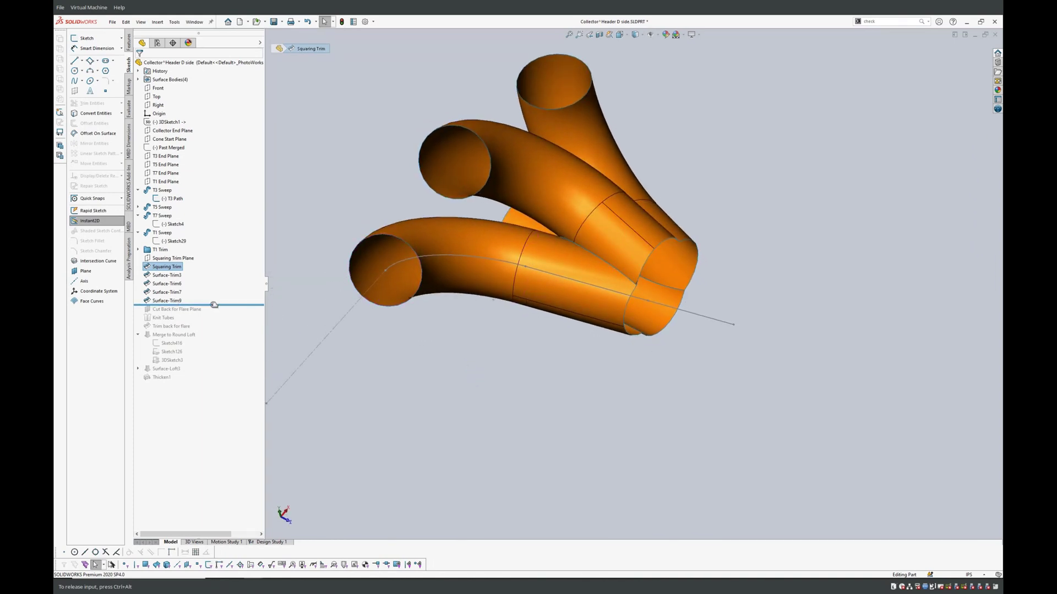
left_click_drag(212, 304, 215, 313)
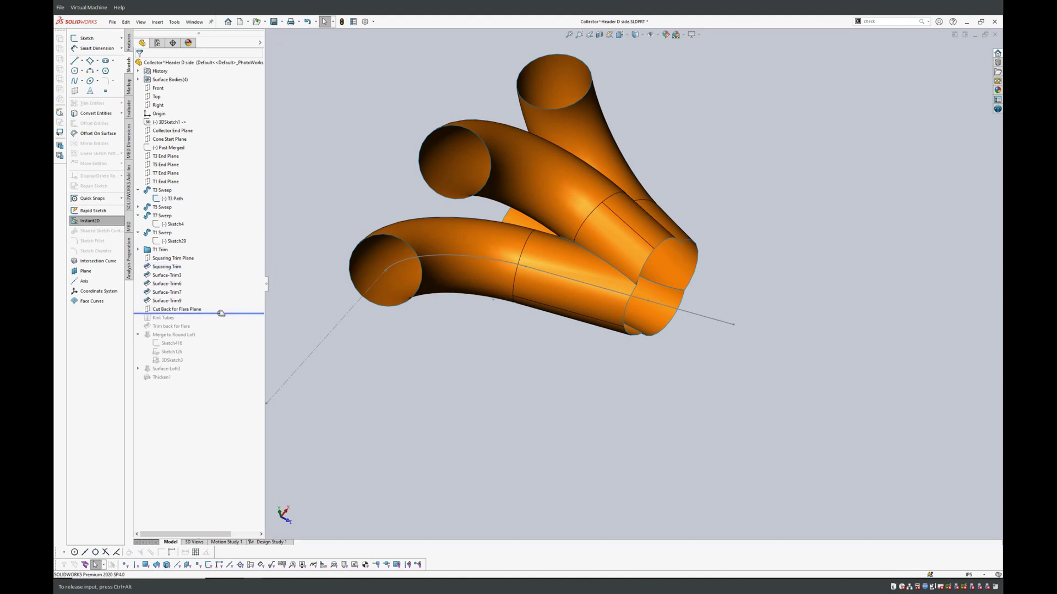
left_click_drag(219, 314, 206, 364)
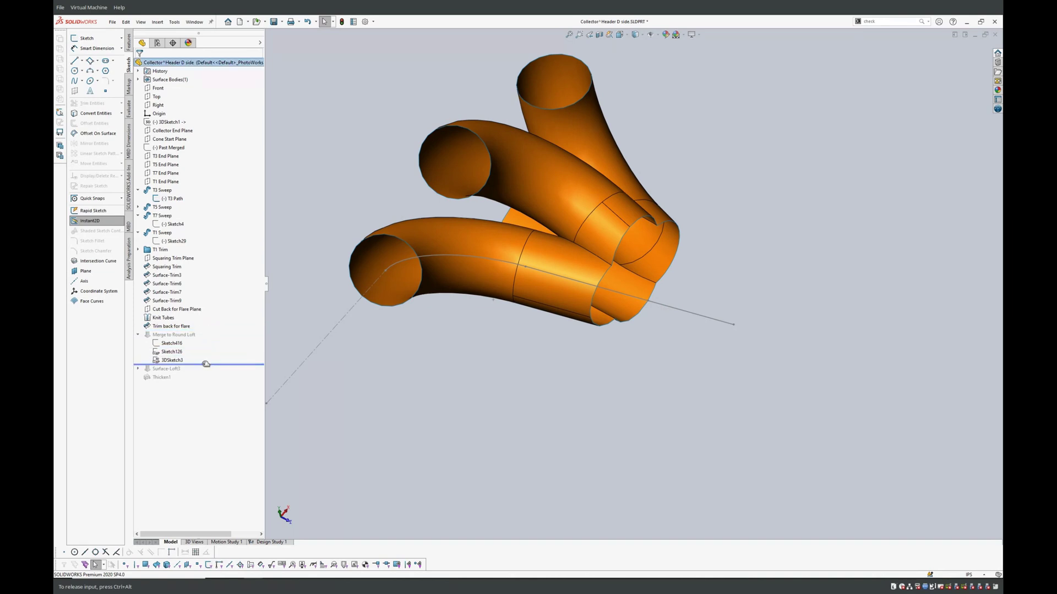
middle_click_drag(572, 348, 601, 309)
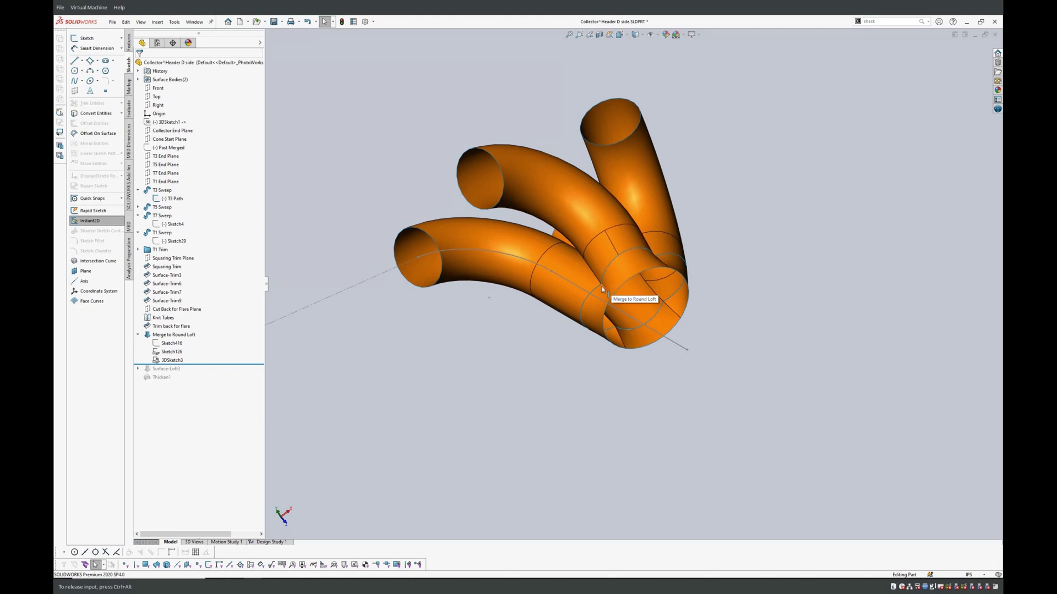
middle_click_drag(617, 283, 665, 217)
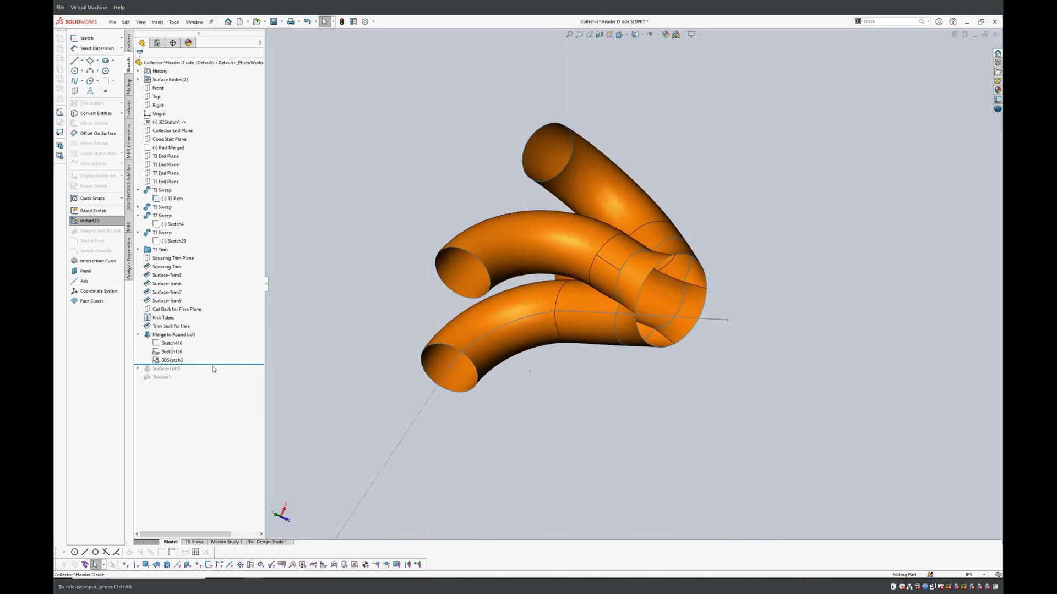
Step: Include Surface-Loft3, inspect the round outlet end-on, then switch to the Header D side assembly
left_click_drag(213, 365, 215, 373)
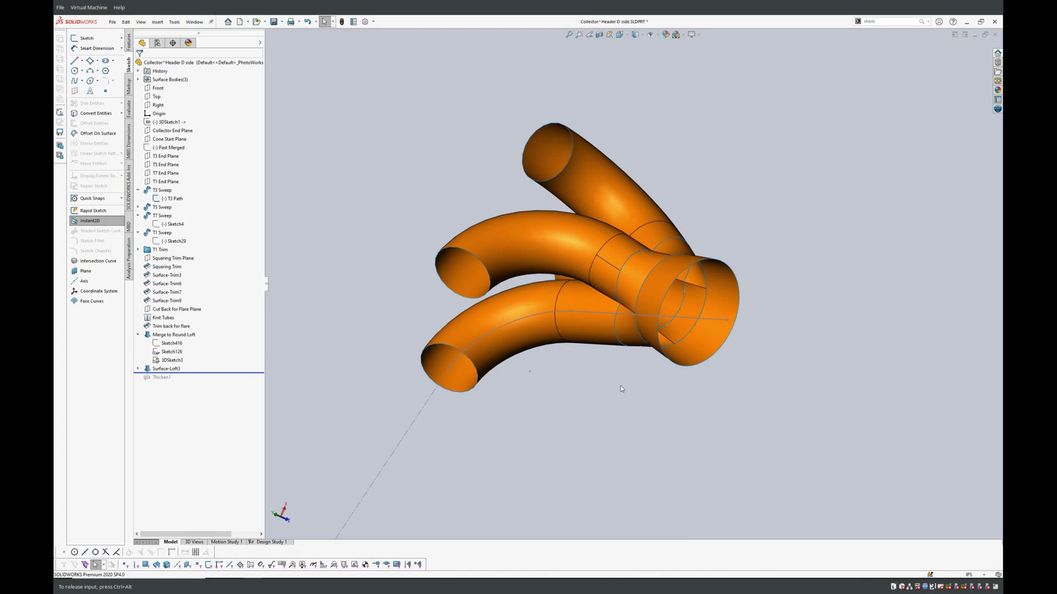
middle_click_drag(621, 389, 571, 314)
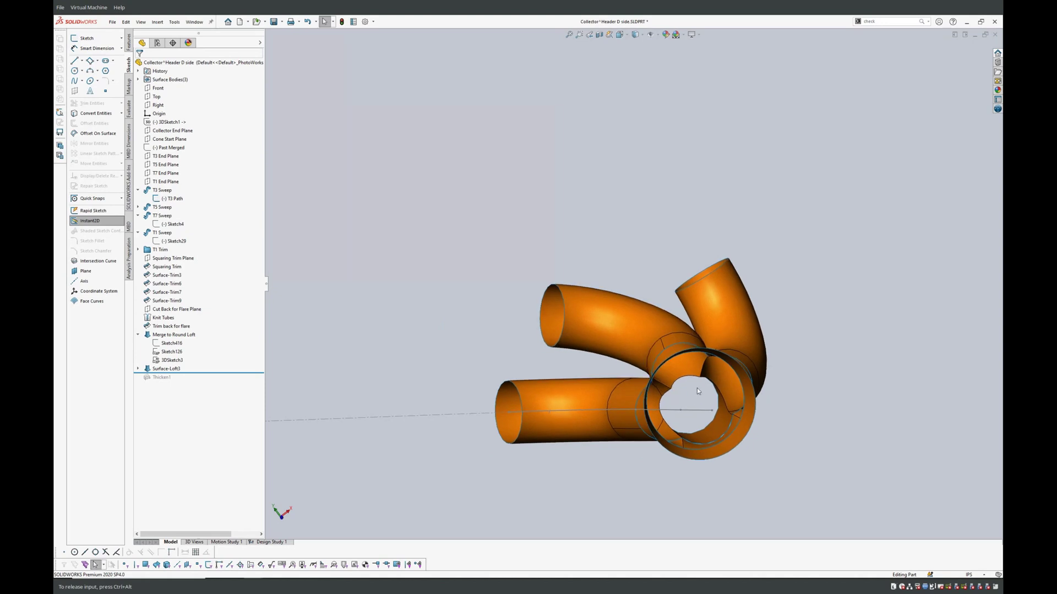
middle_click_drag(697, 389, 650, 353)
left_click(195, 22)
left_click(217, 103)
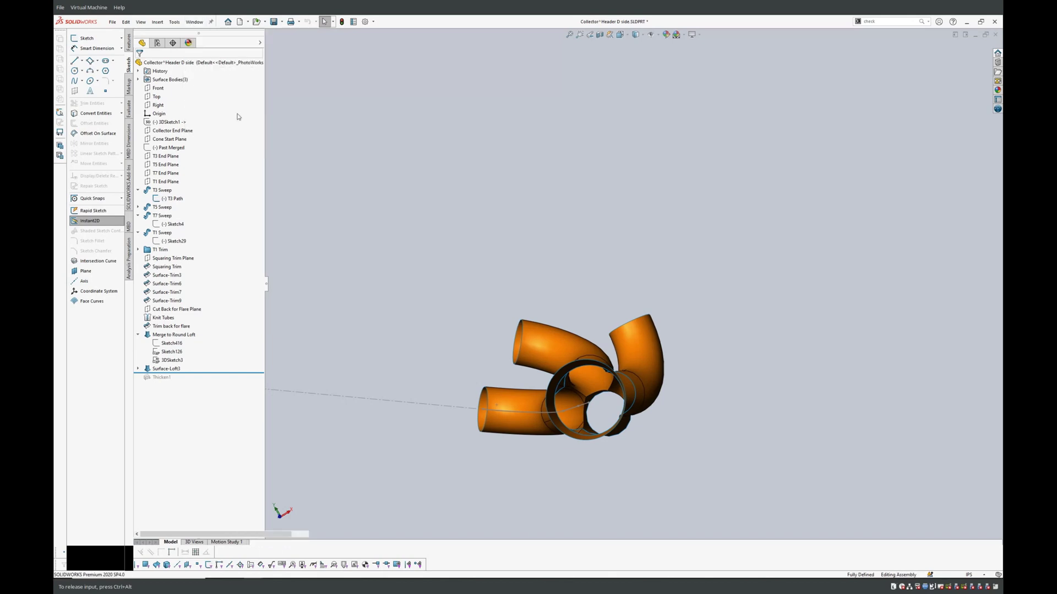
Step: Inspect the Header D side assembly from several angles and select the orange collector's circular edge
middle_click_drag(510, 322, 535, 309)
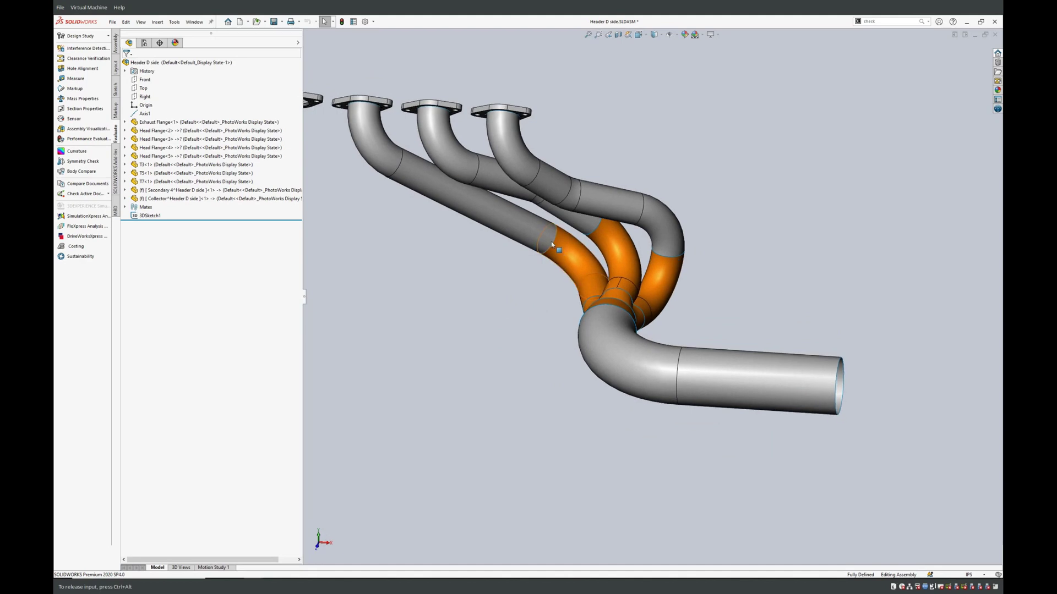
middle_click_drag(597, 315, 520, 423)
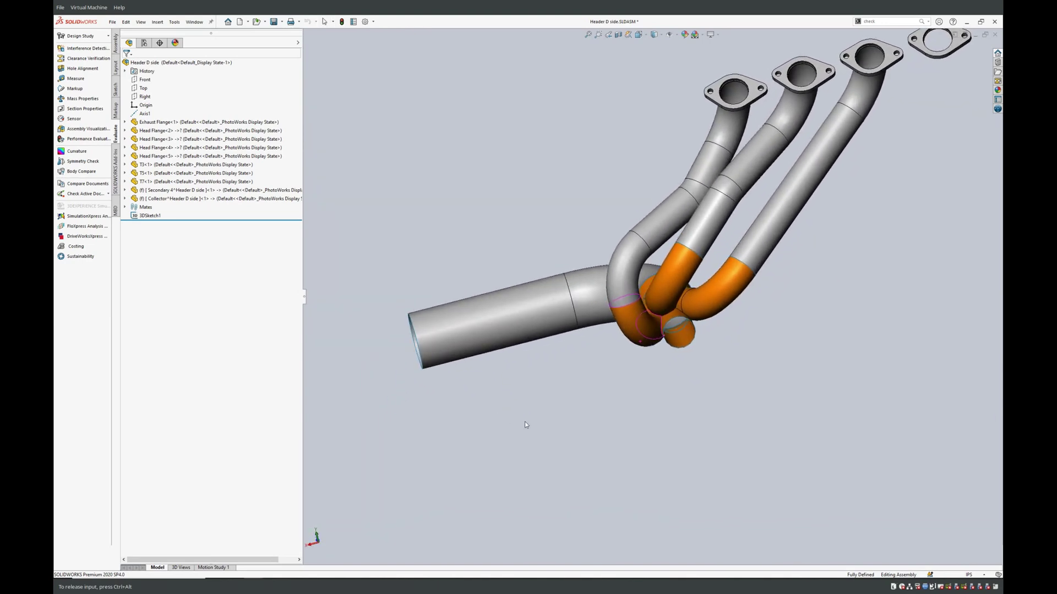
middle_click_drag(727, 333, 685, 329)
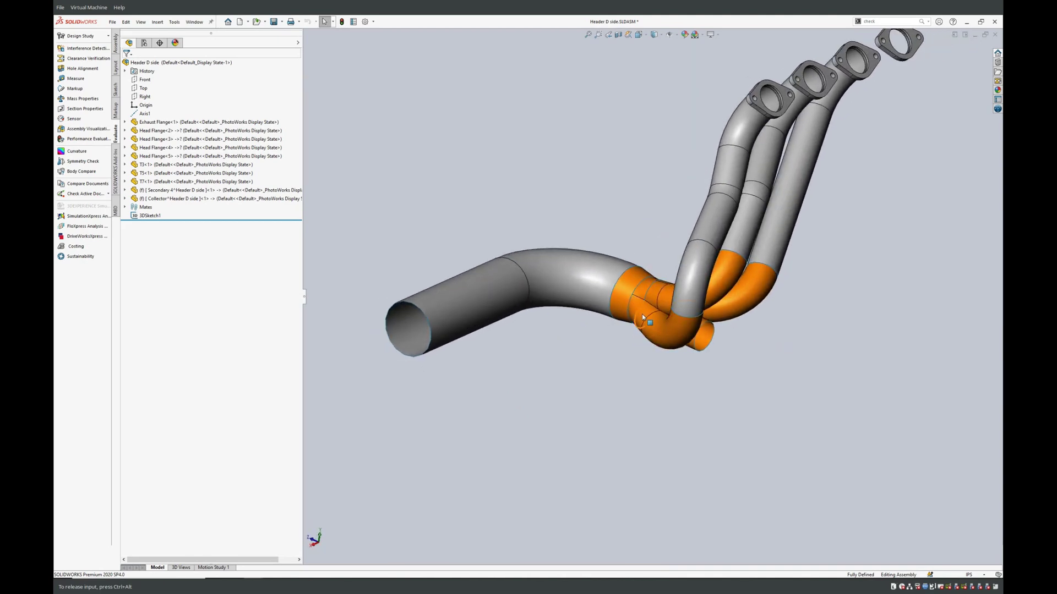
middle_click_drag(644, 317, 686, 322)
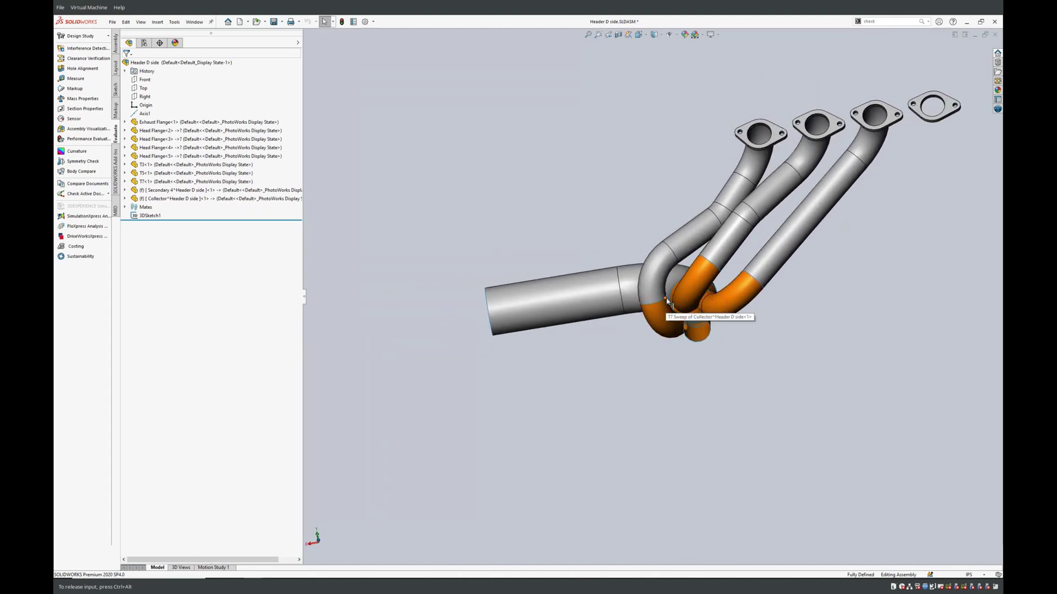
left_click(667, 300)
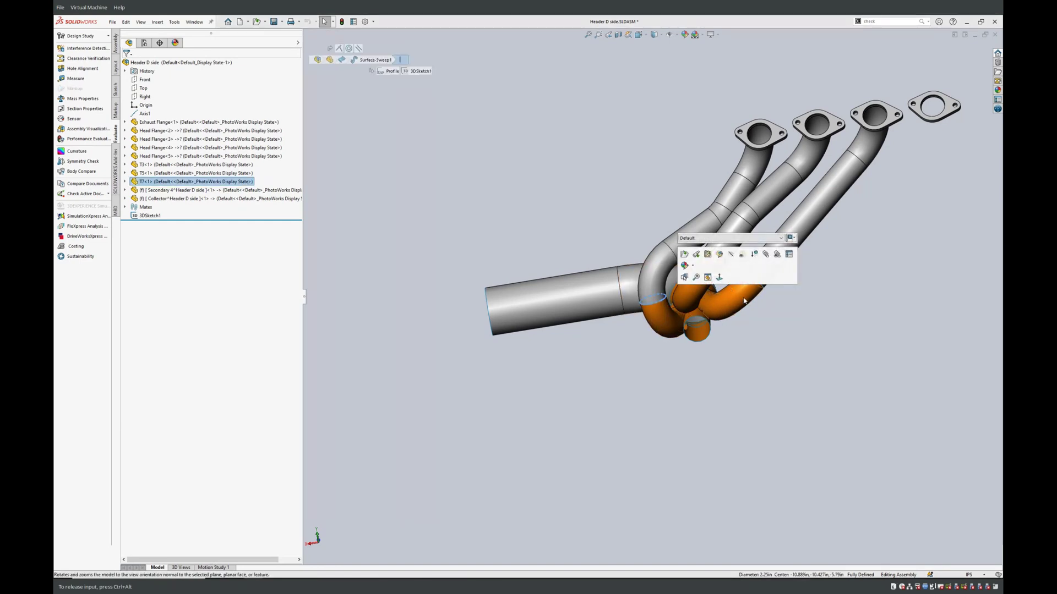
middle_click_drag(761, 328, 694, 325)
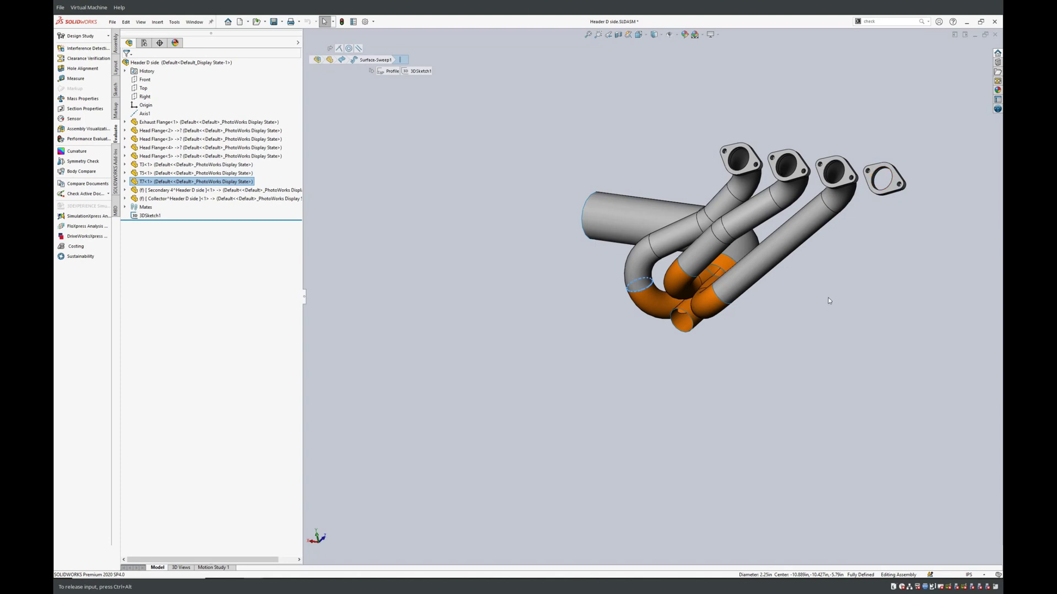
middle_click_drag(830, 300, 874, 287)
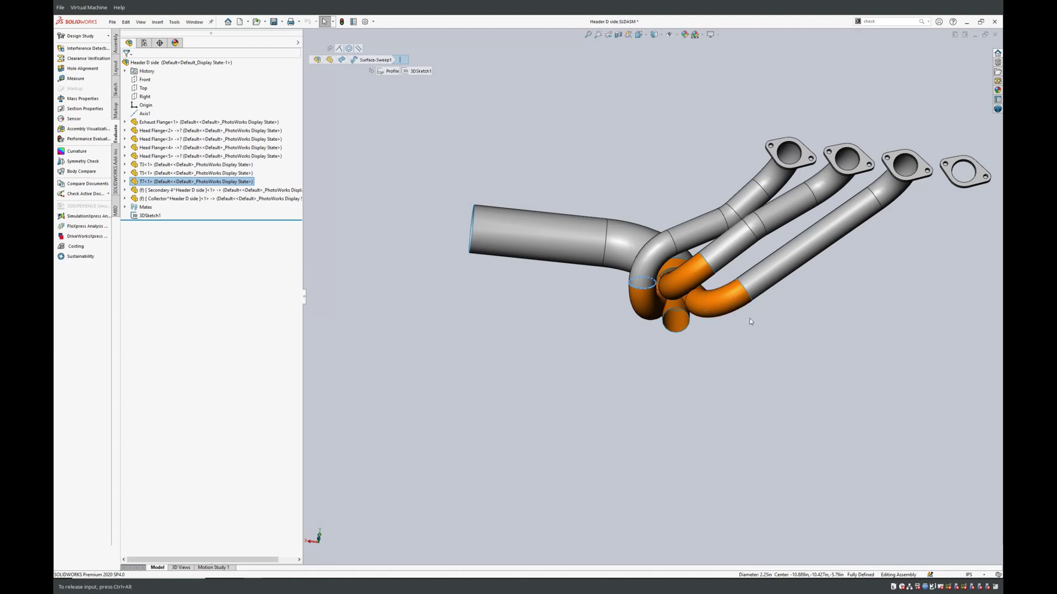
middle_click_drag(750, 323, 665, 242)
scroll(664, 242, "down", 2)
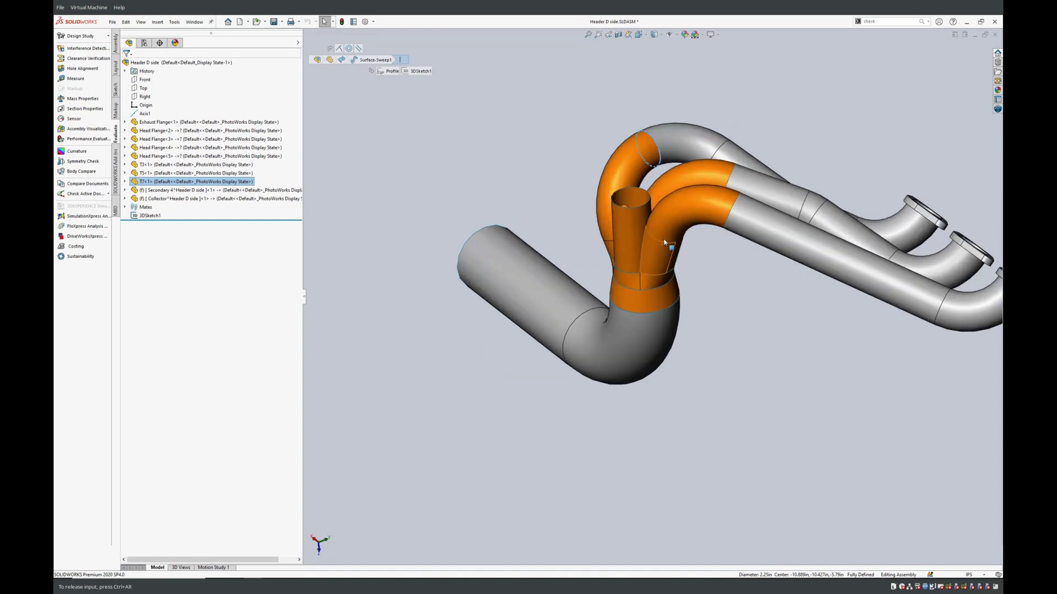
scroll(664, 243, "down", 1)
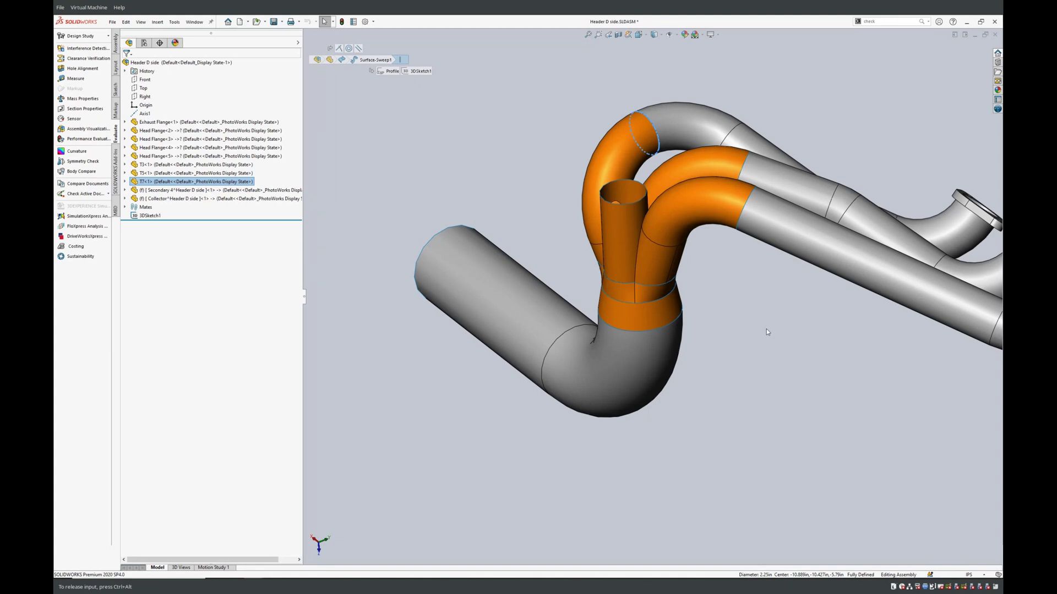
scroll(799, 309, "up", 4)
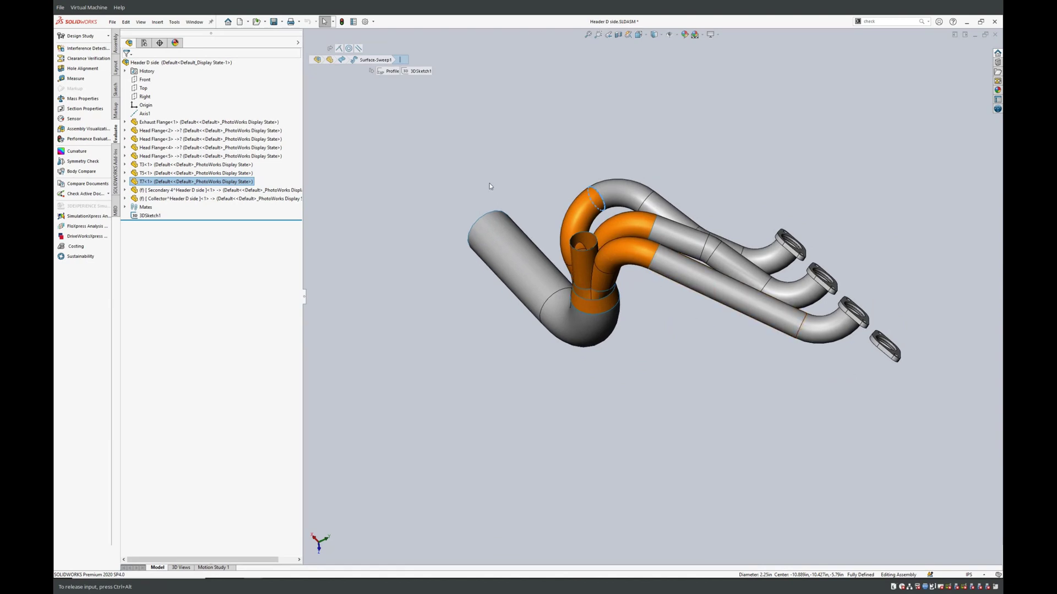
middle_click_drag(490, 186, 715, 320)
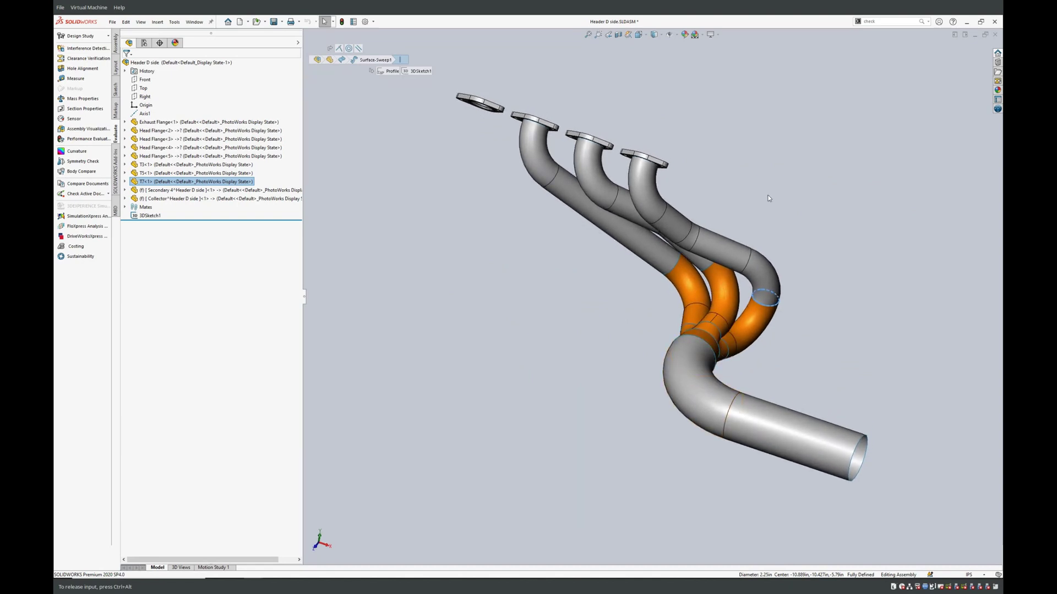